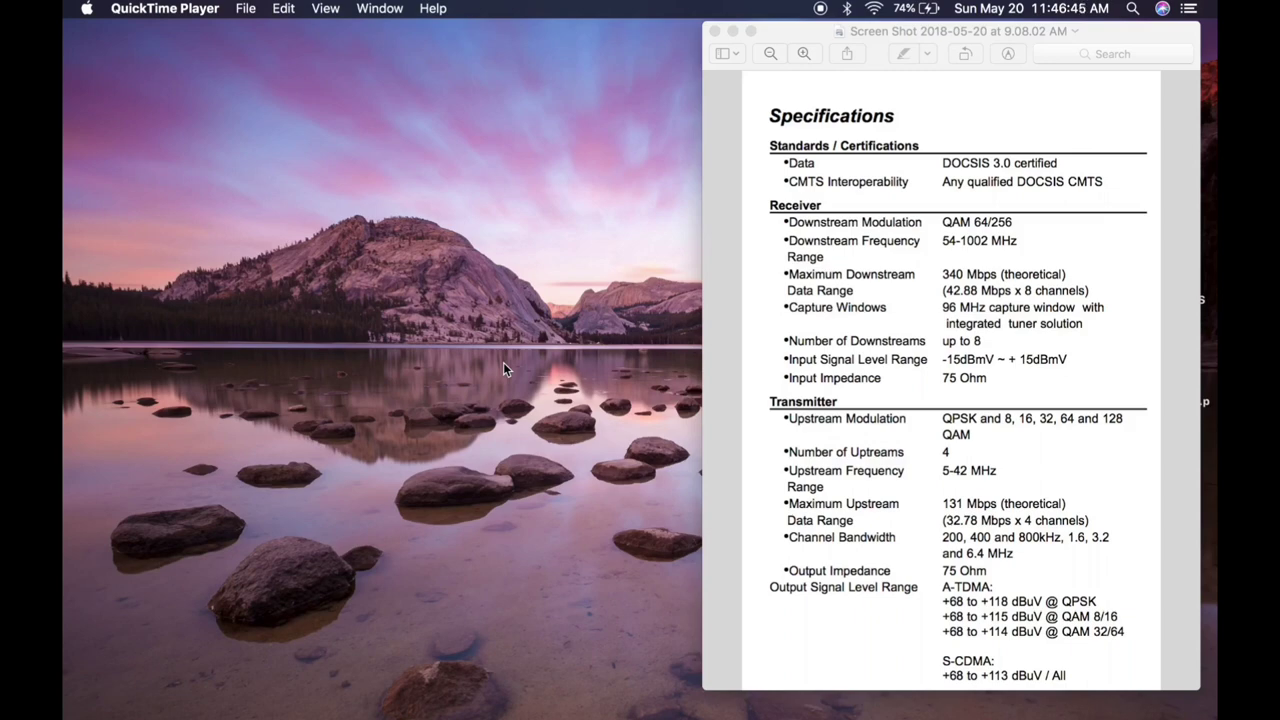
Step: Open Chrome and load the gateway login page at 192.168.0.1
click(753, 708)
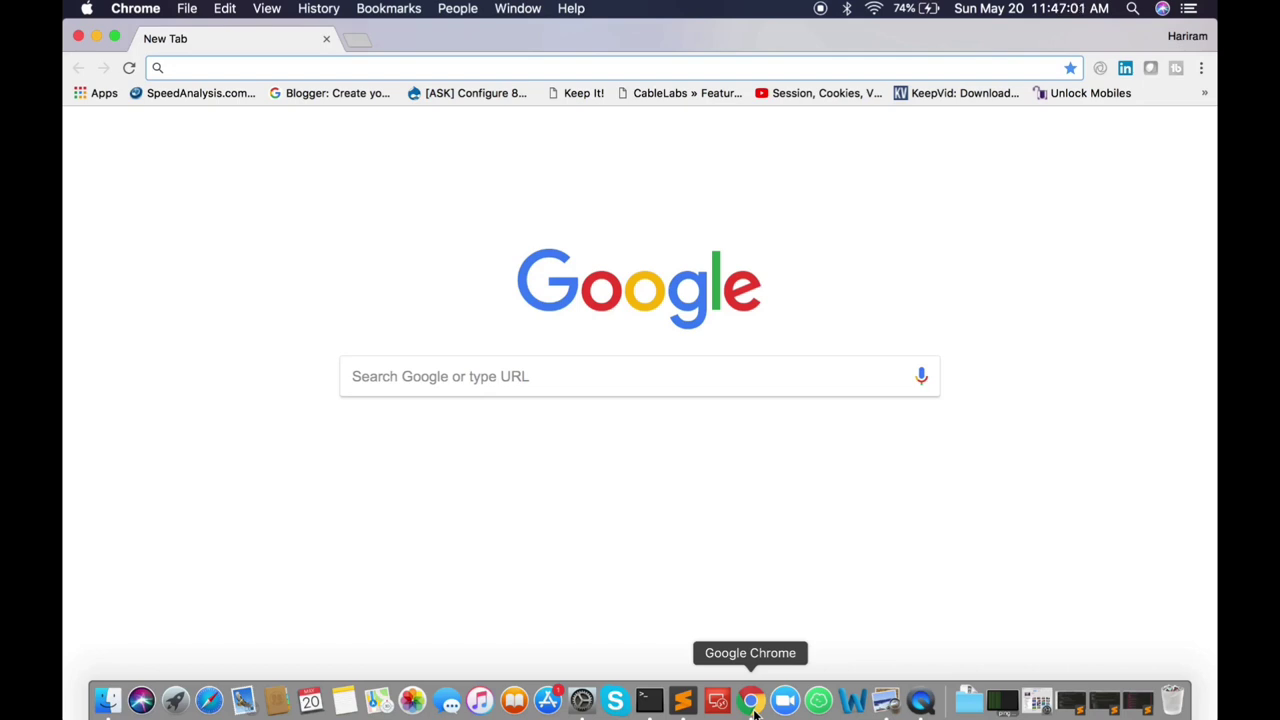
text(1)
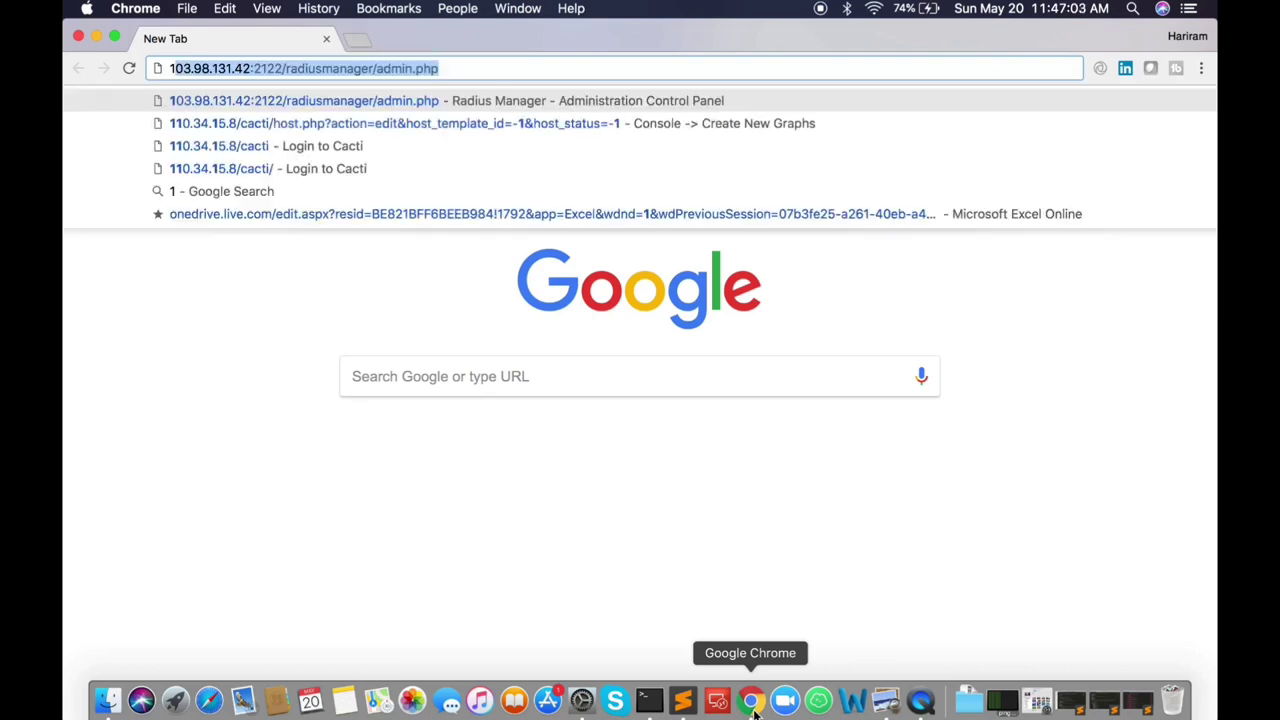
text(92.168.0.1)
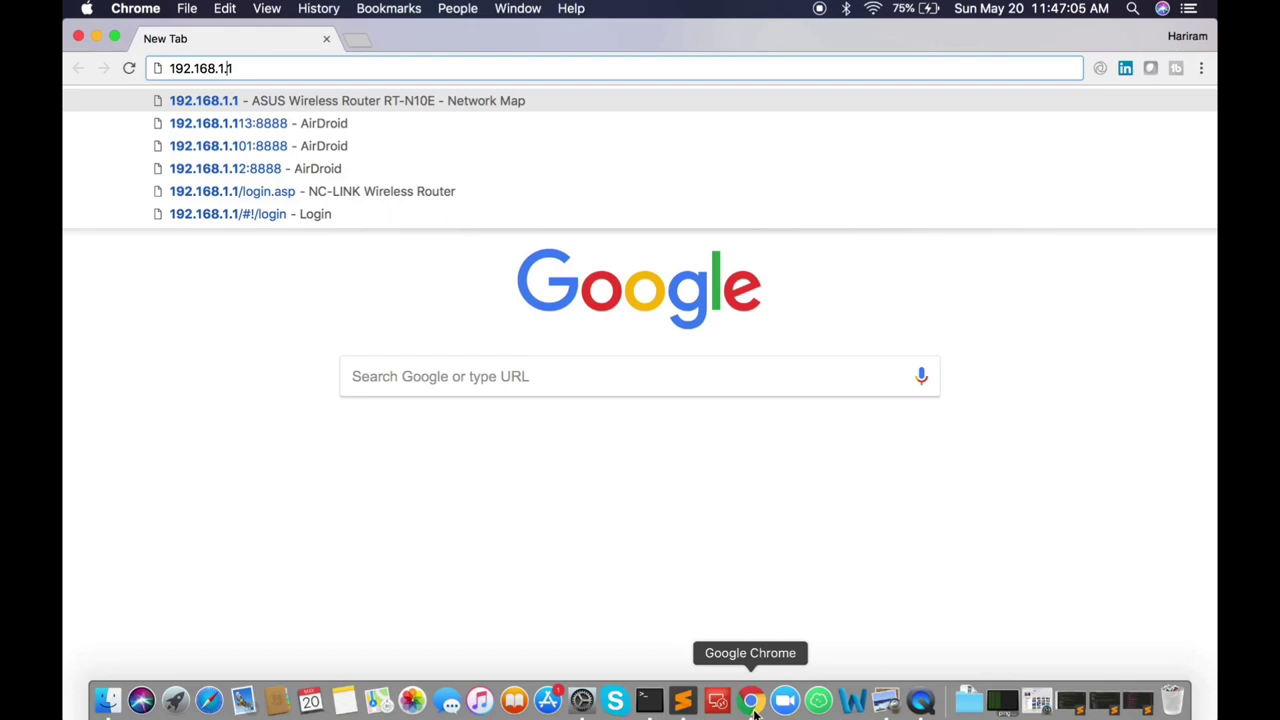
key(BackSpace)
text(0)
key(Return)
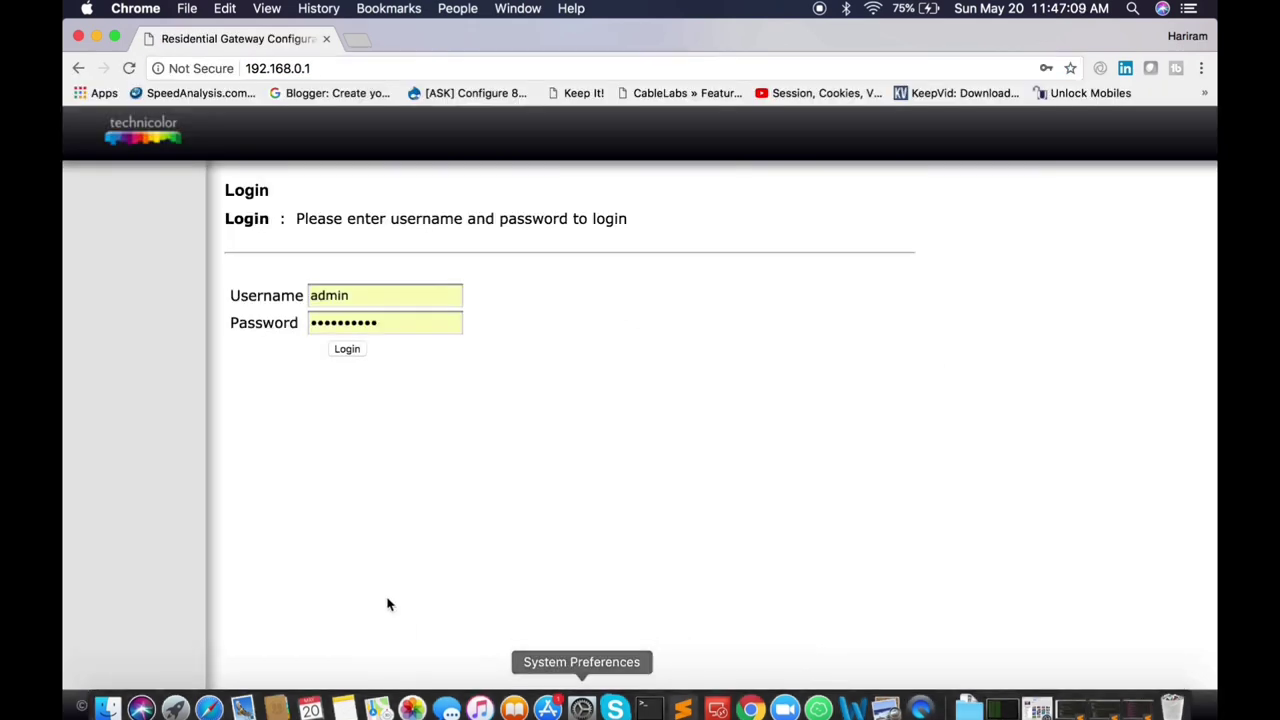
Step: Clear the autofilled username and sign in with the gateway password
click(372, 297)
key(super+a)
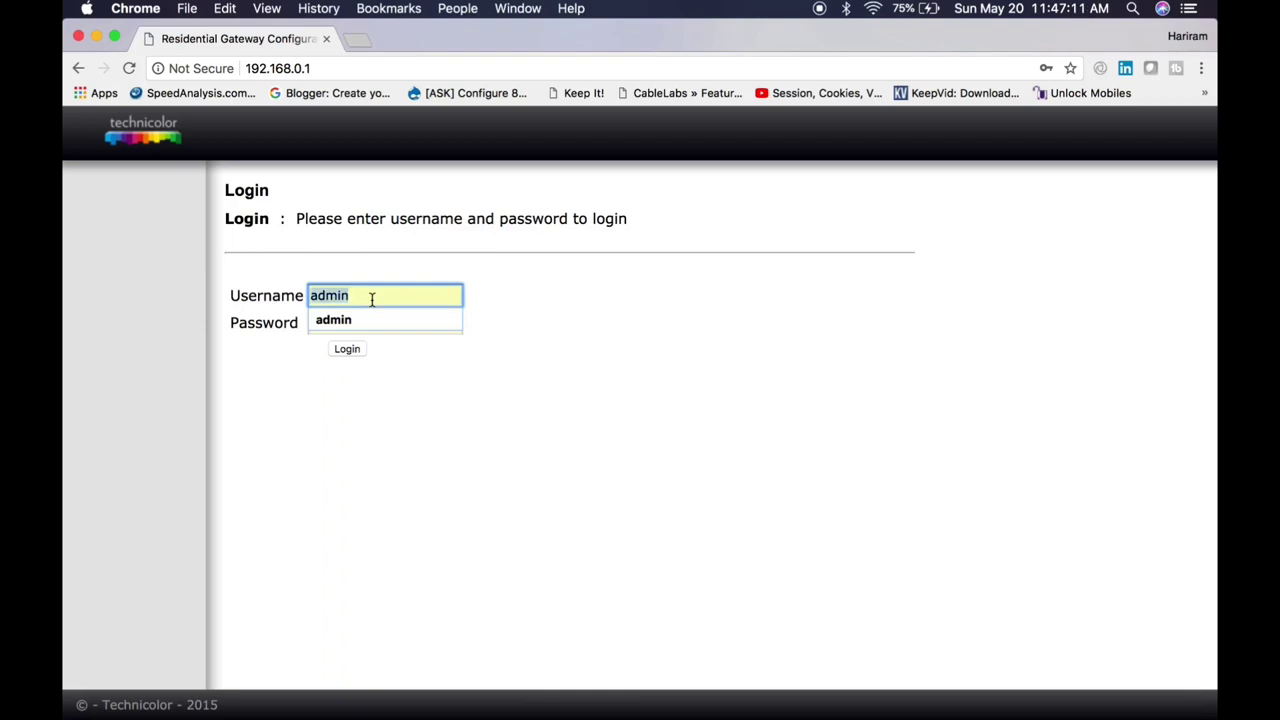
key(BackSpace)
key(Tab)
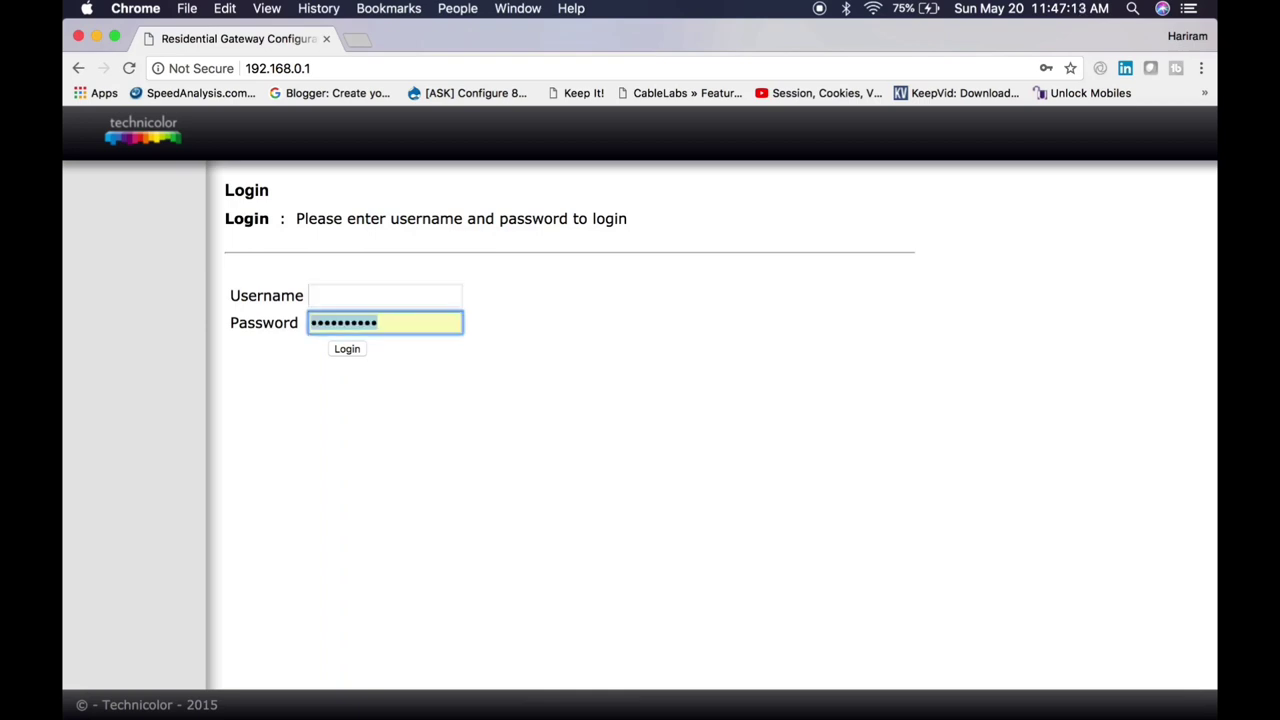
text(admin)
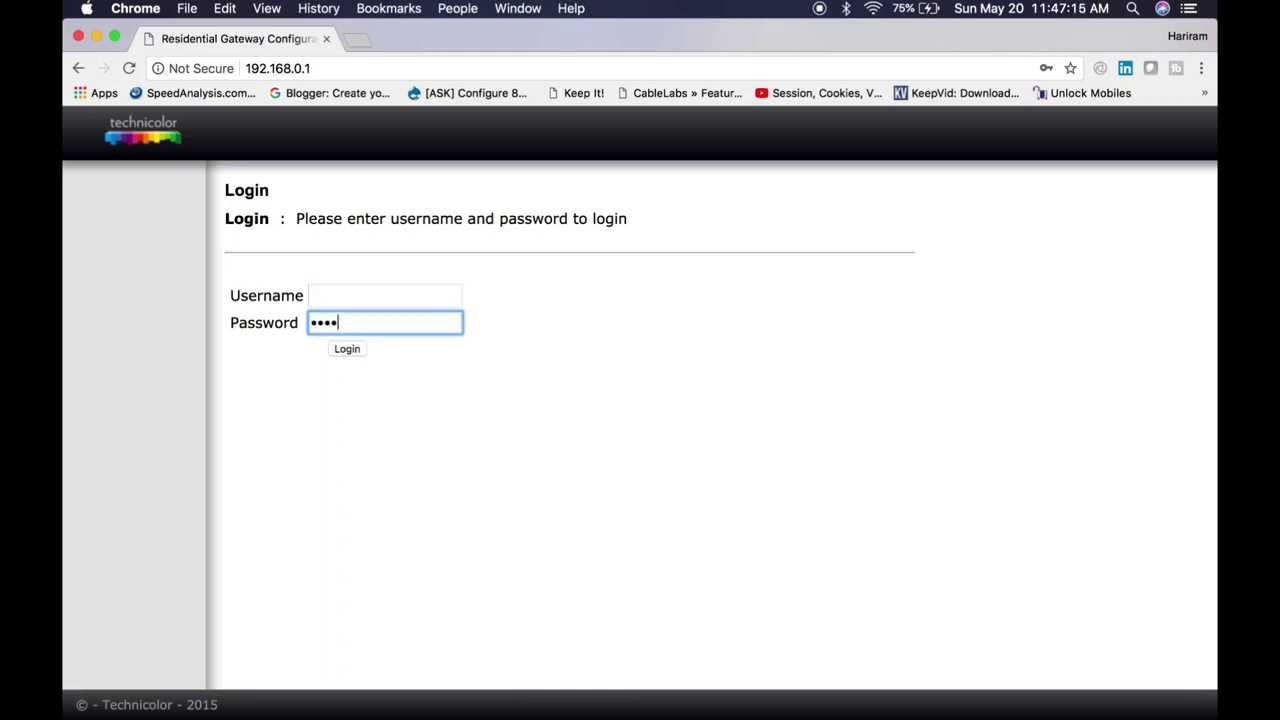
key(Return)
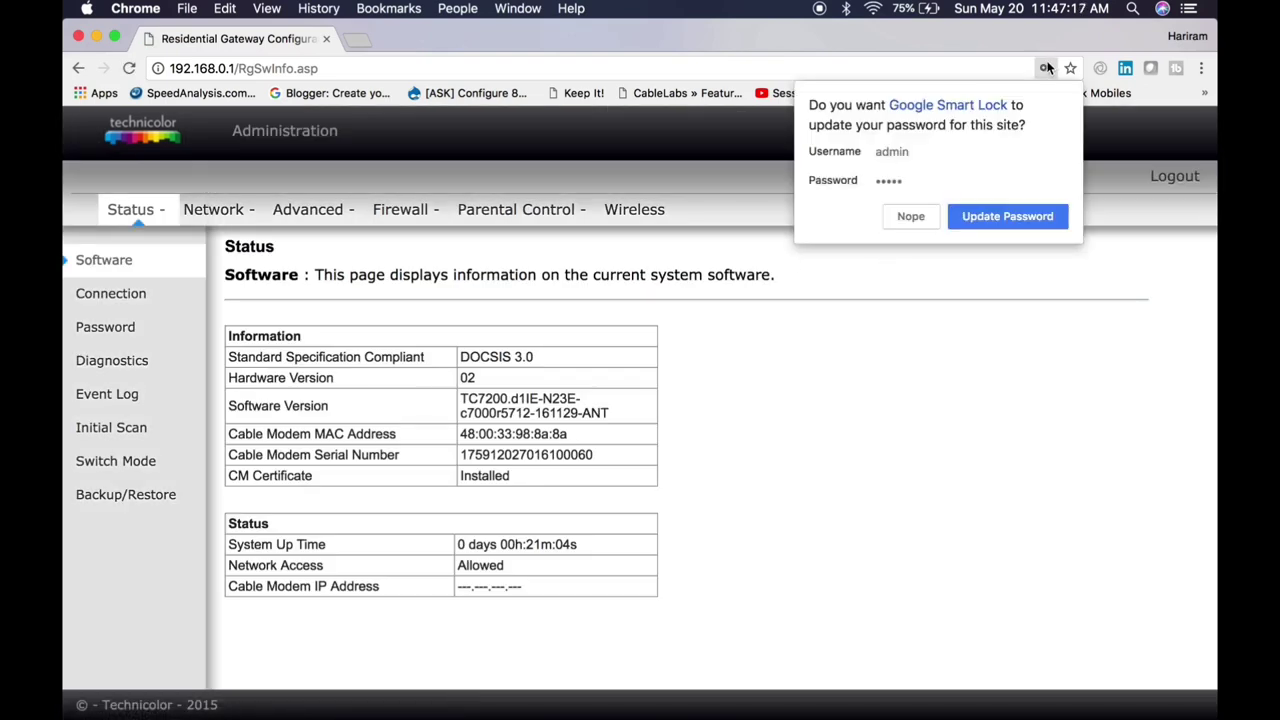
Step: Dismiss the Smart Lock password bubble and bring up the Status Connection page
click(1046, 68)
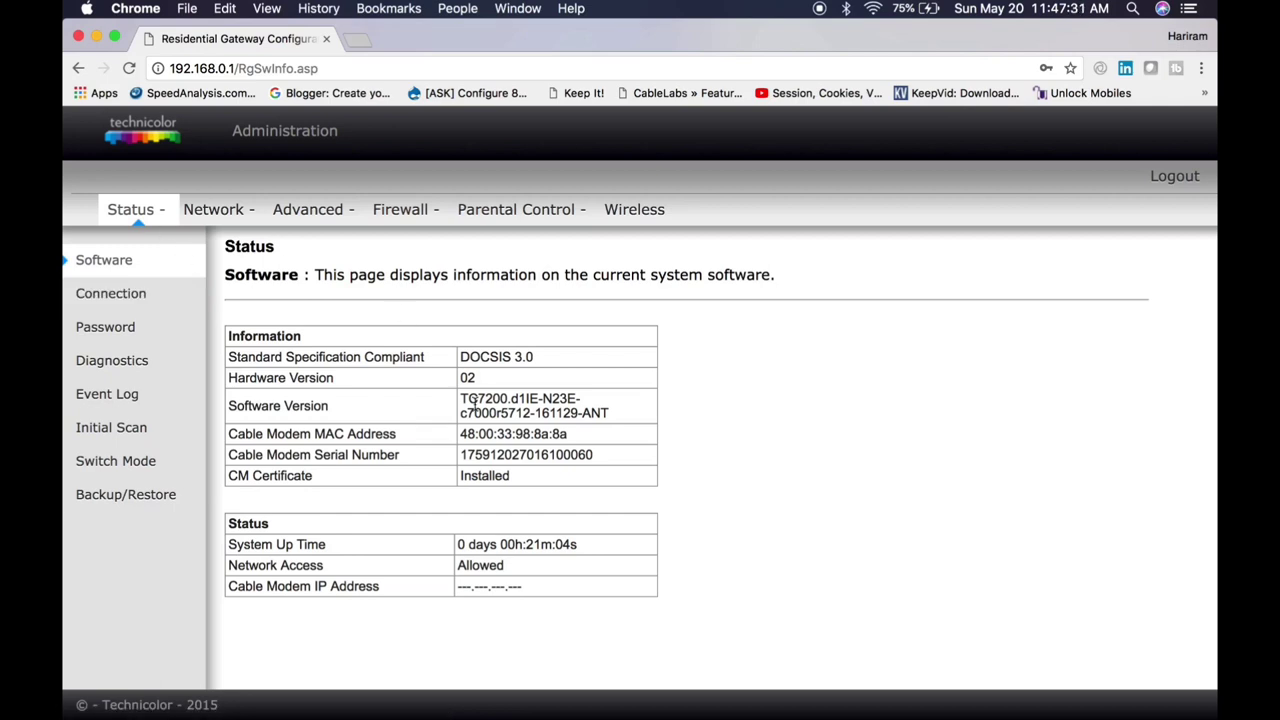
click(128, 295)
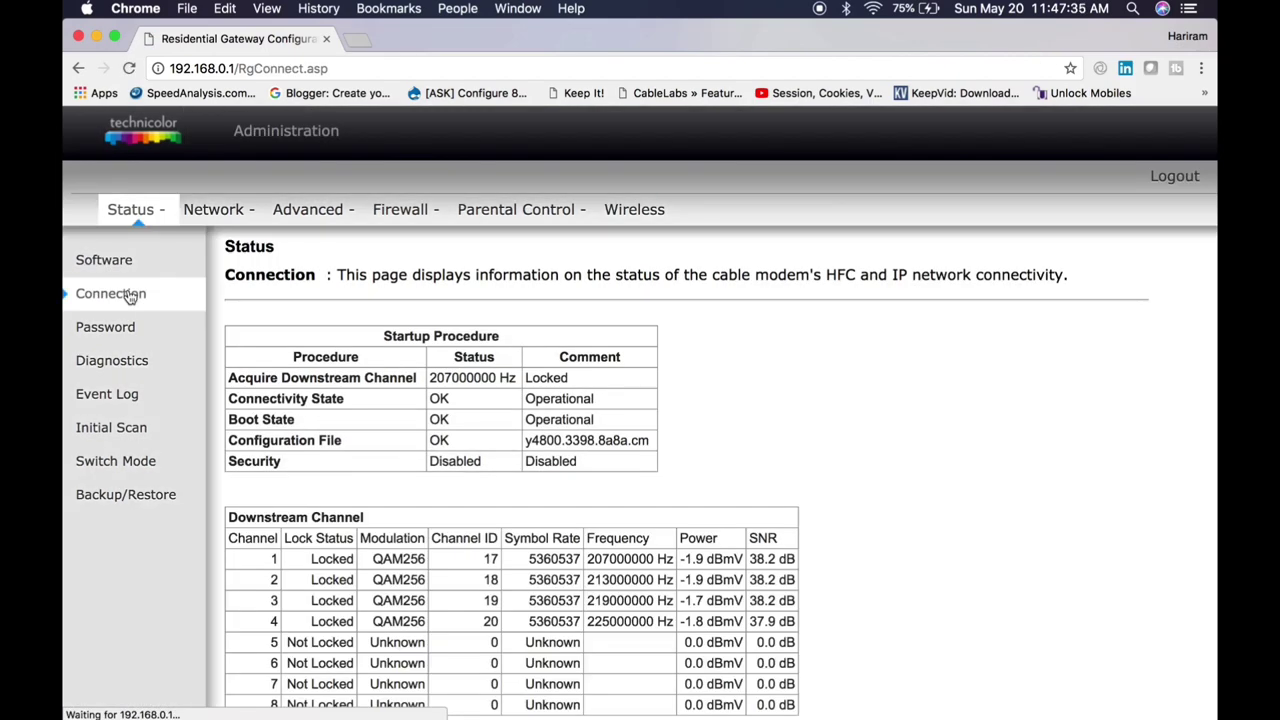
scroll(720, 452, down, 2)
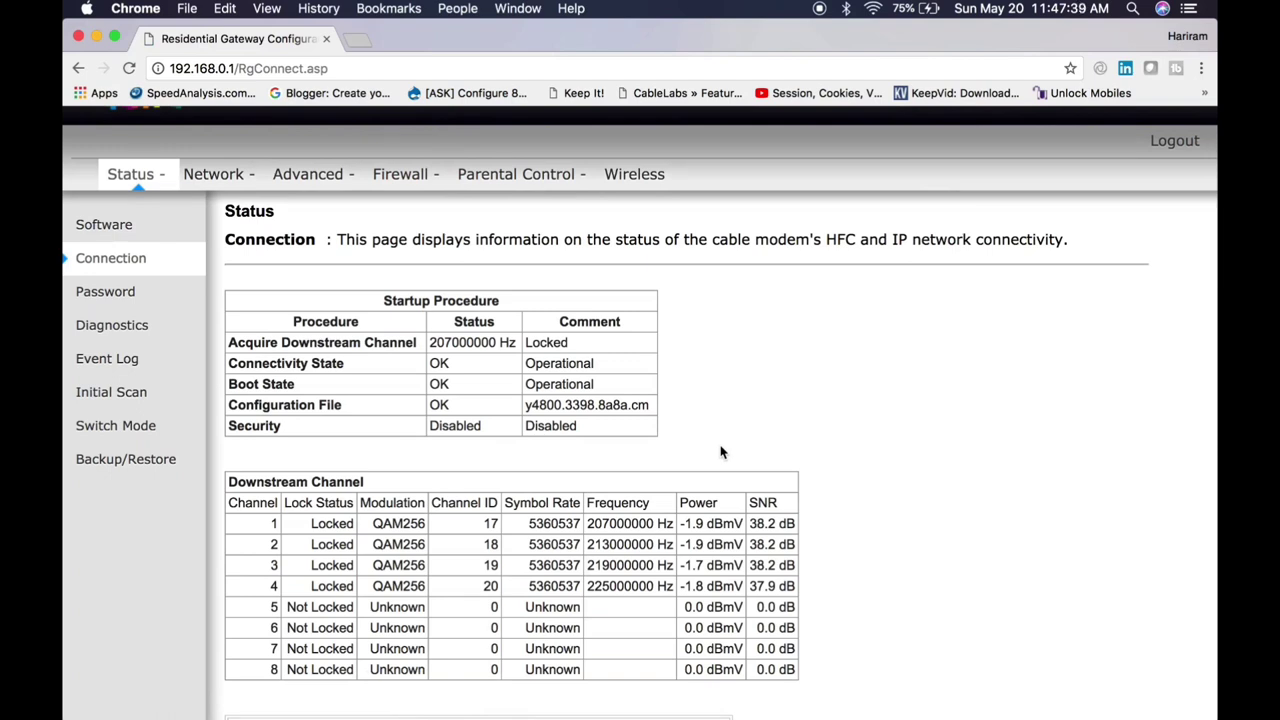
scroll(720, 452, down, 4)
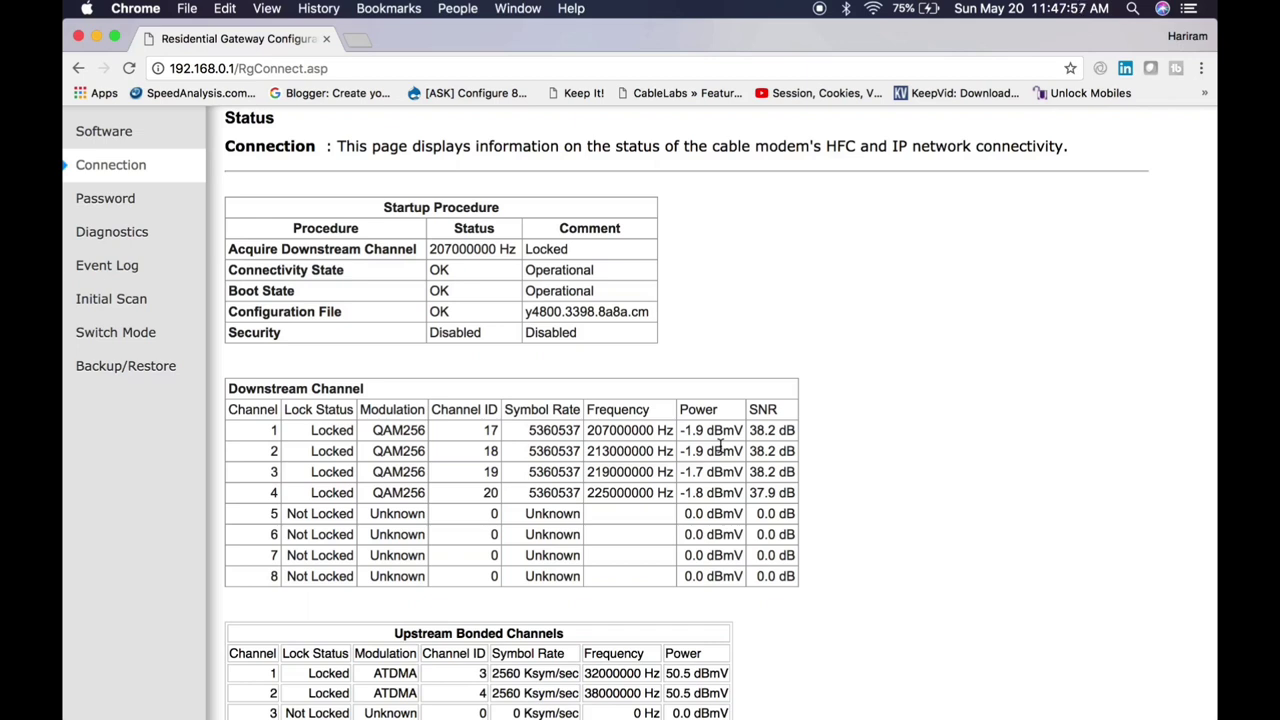
scroll(720, 447, down, 2)
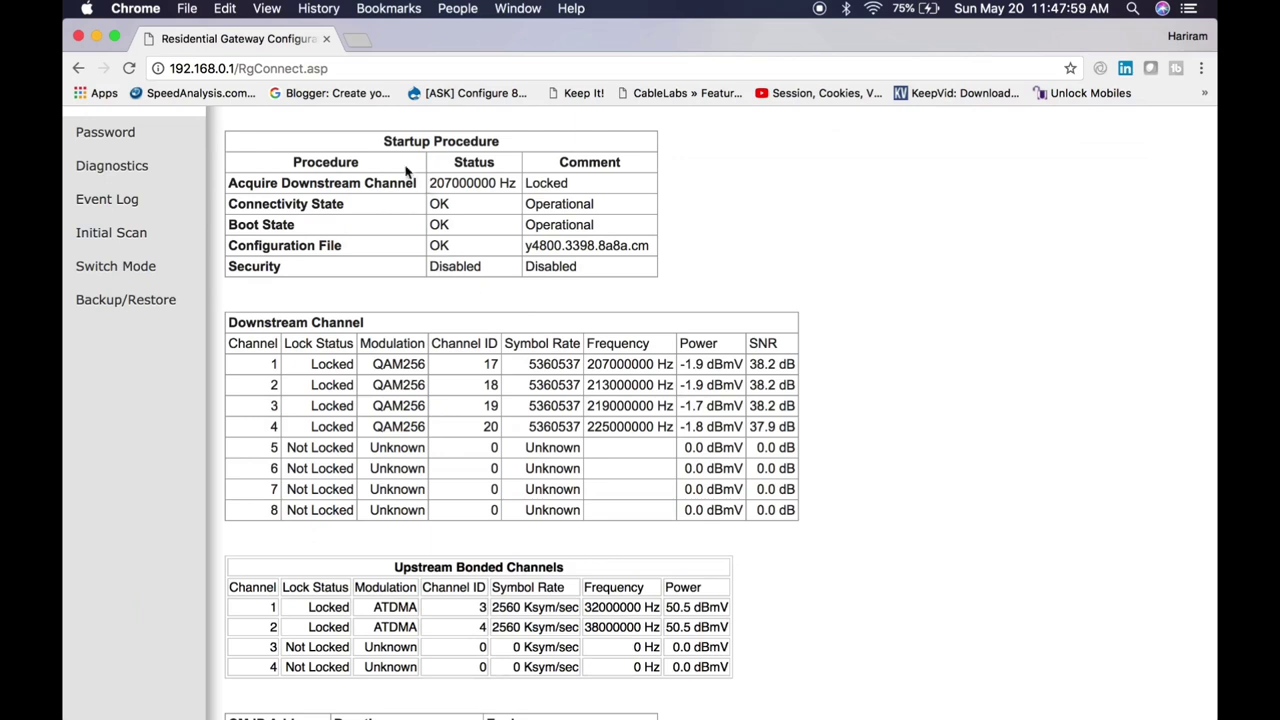
Step: Highlight the startup values: Startup, Locked, Operational and config file y4800.3398.8a8a.cm
double_click(398, 145)
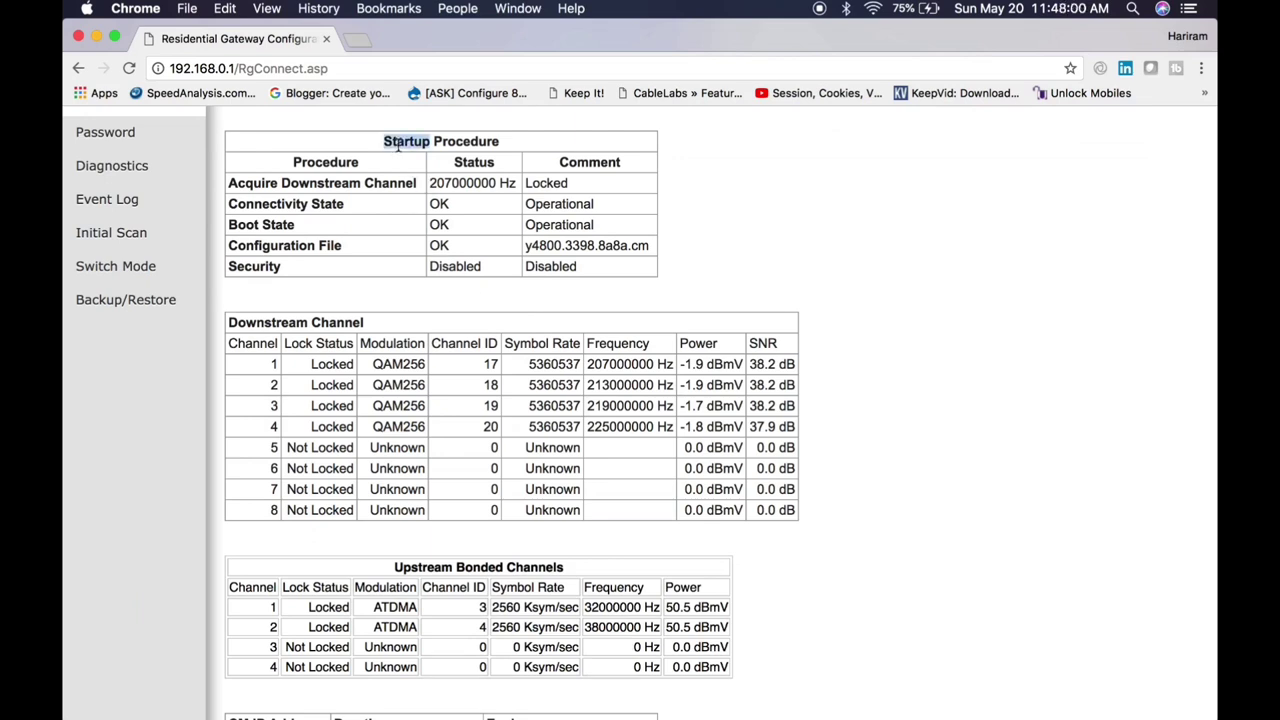
double_click(543, 183)
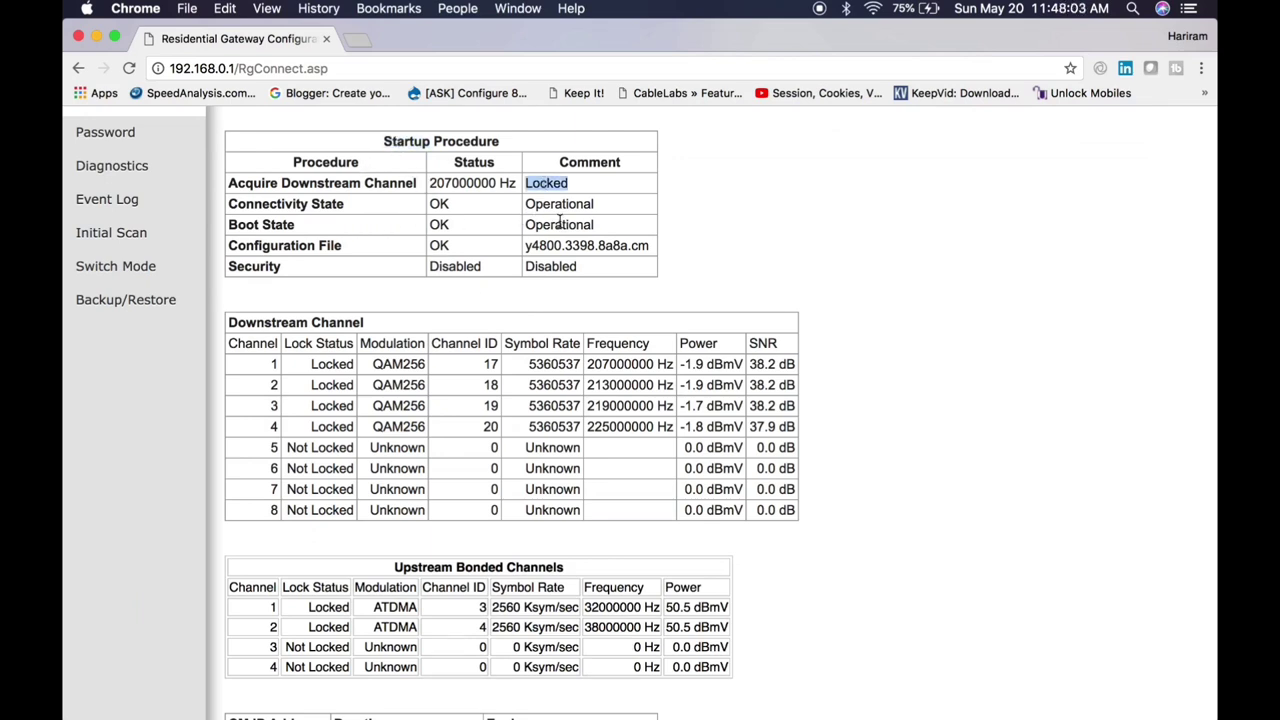
double_click(570, 205)
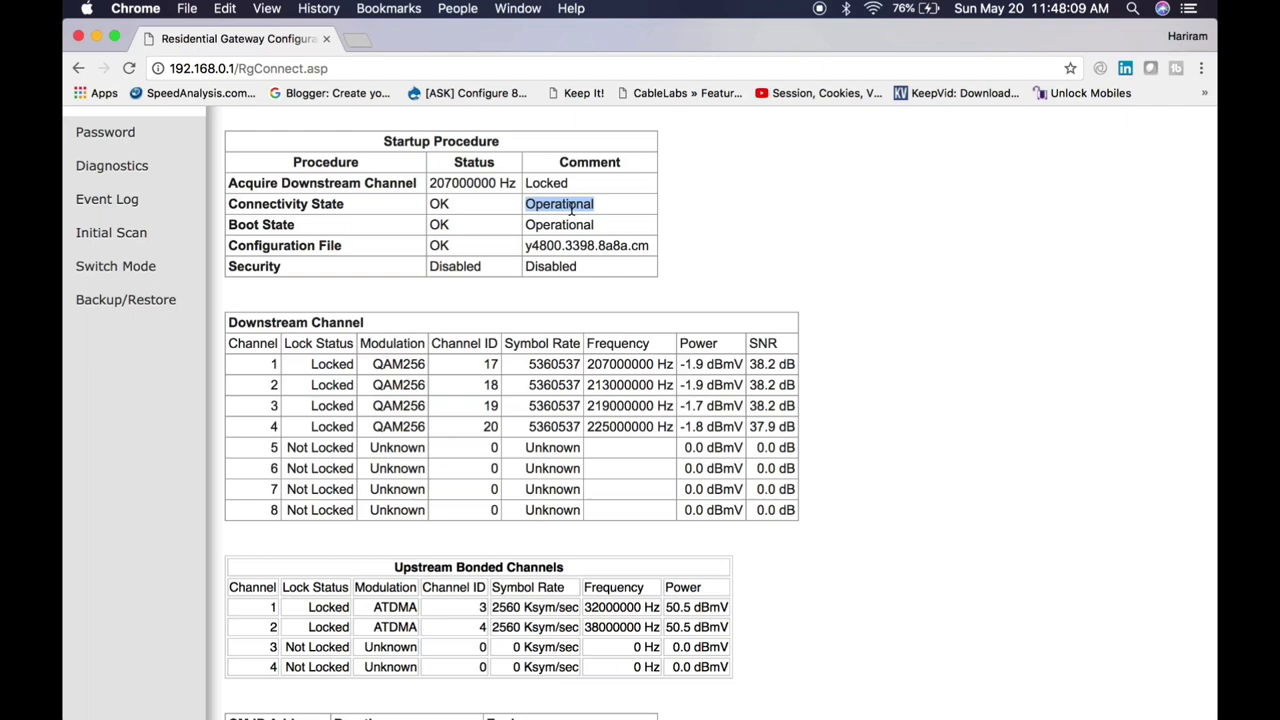
double_click(615, 245)
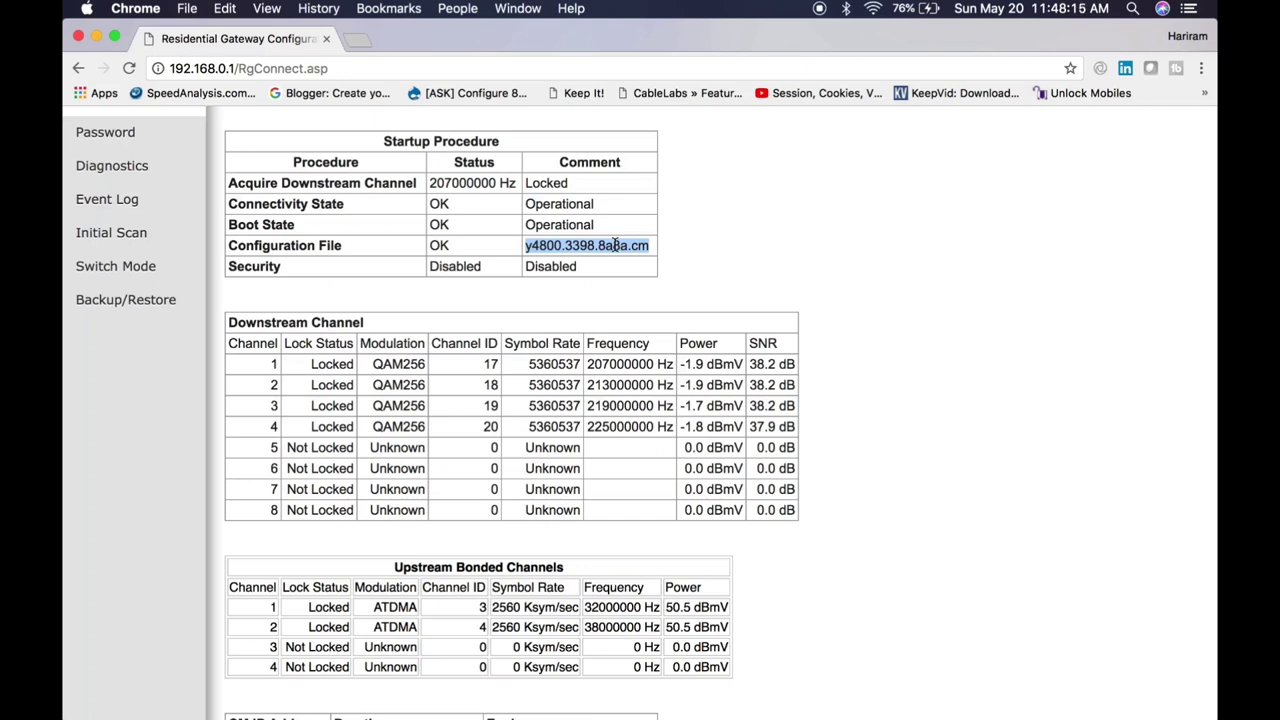
Step: Highlight the Downstream and Bonded upstream table headings, then scroll back up
scroll(618, 362, down, 3)
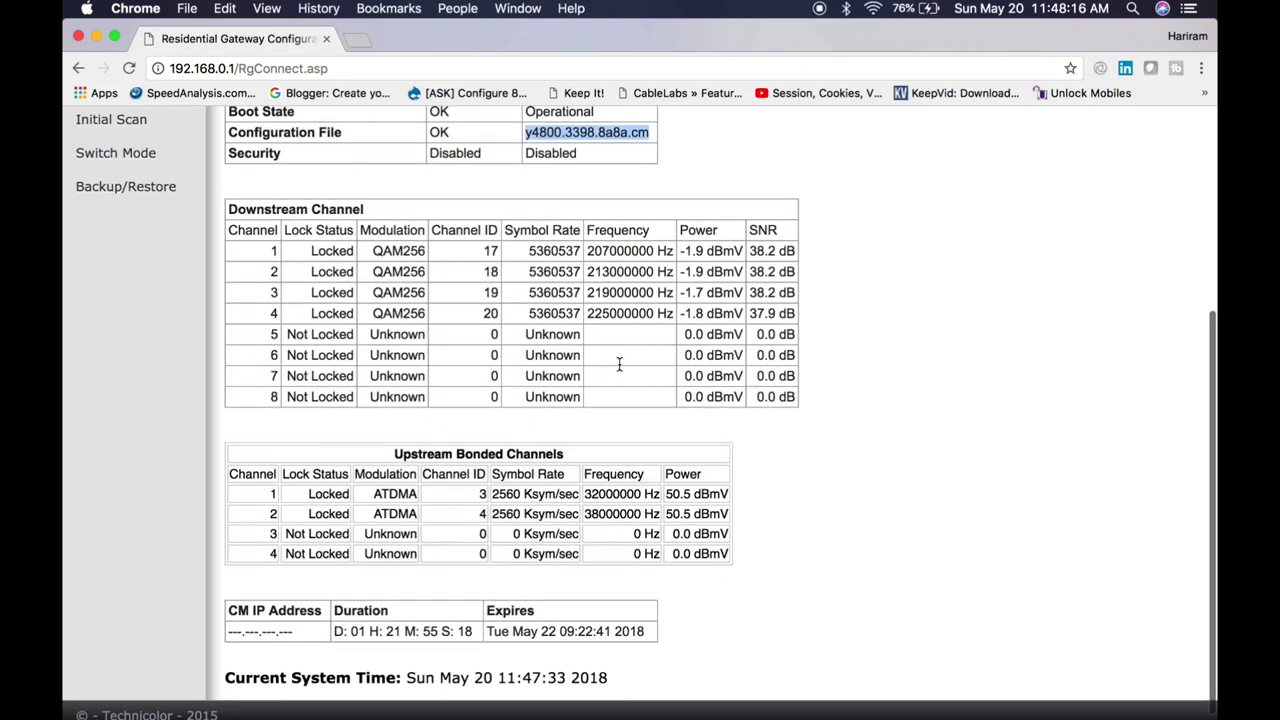
click(292, 213)
double_click(292, 213)
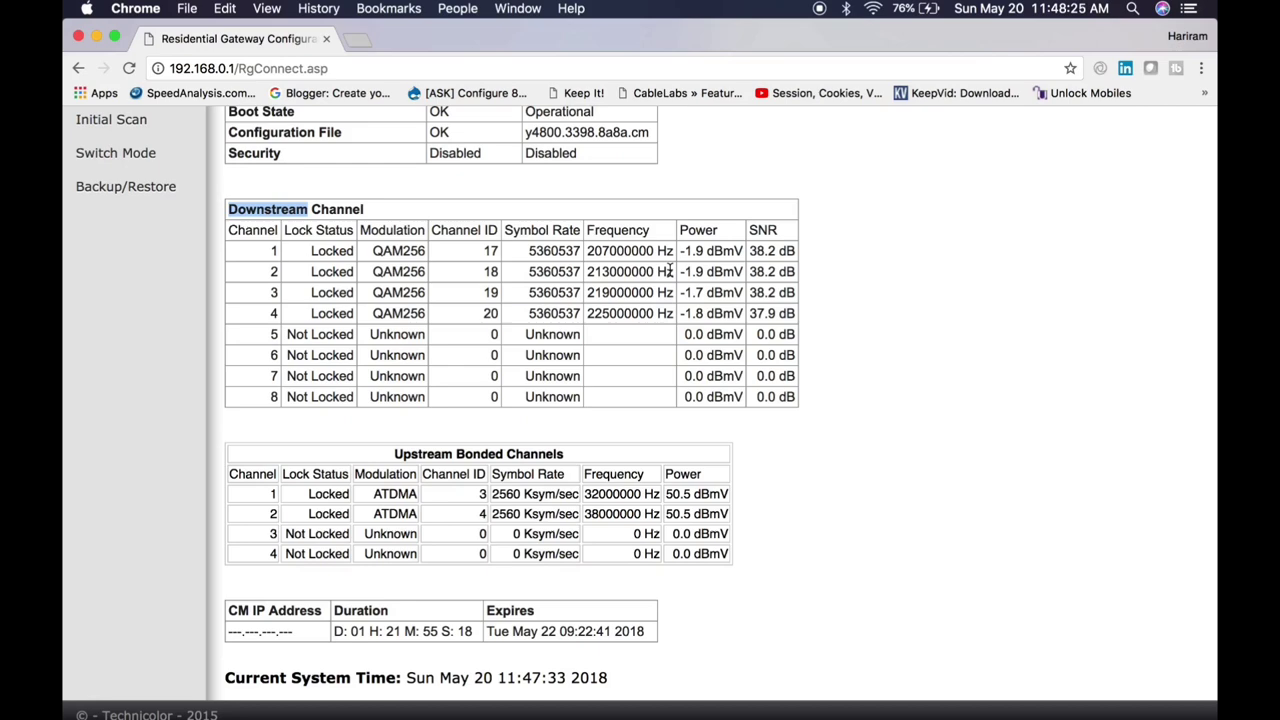
click(694, 251)
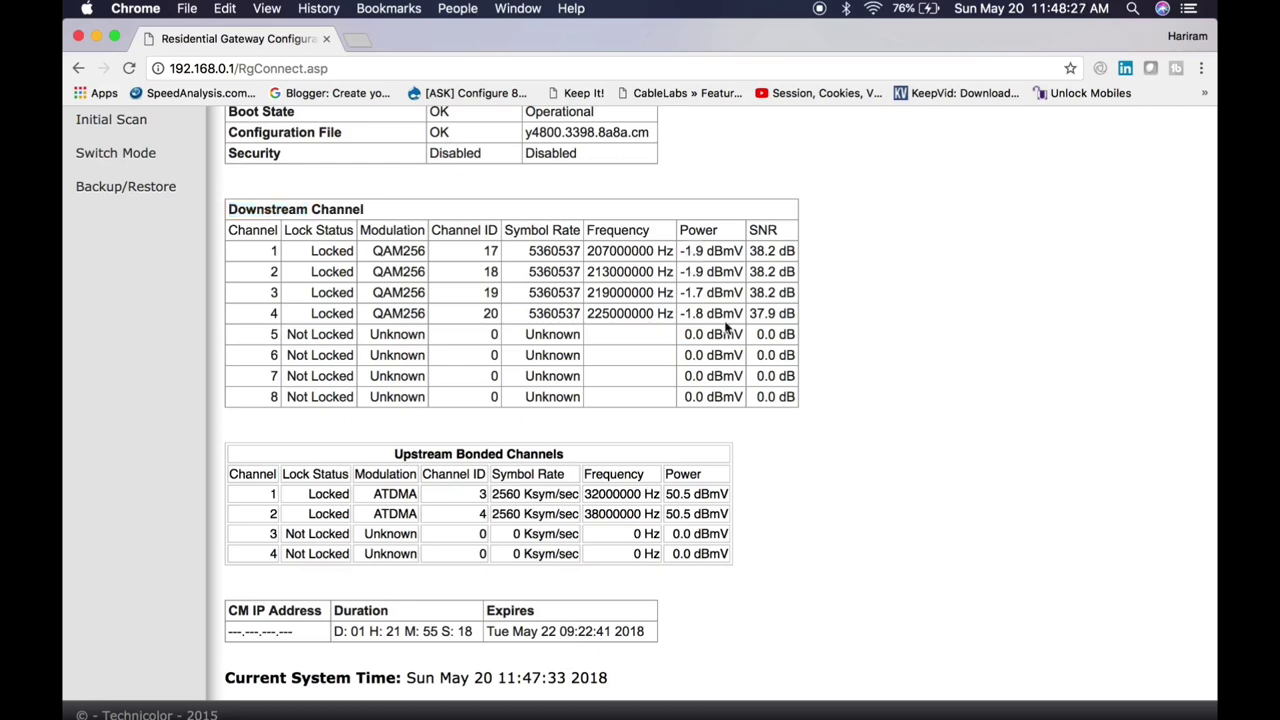
scroll(515, 575, down, 1)
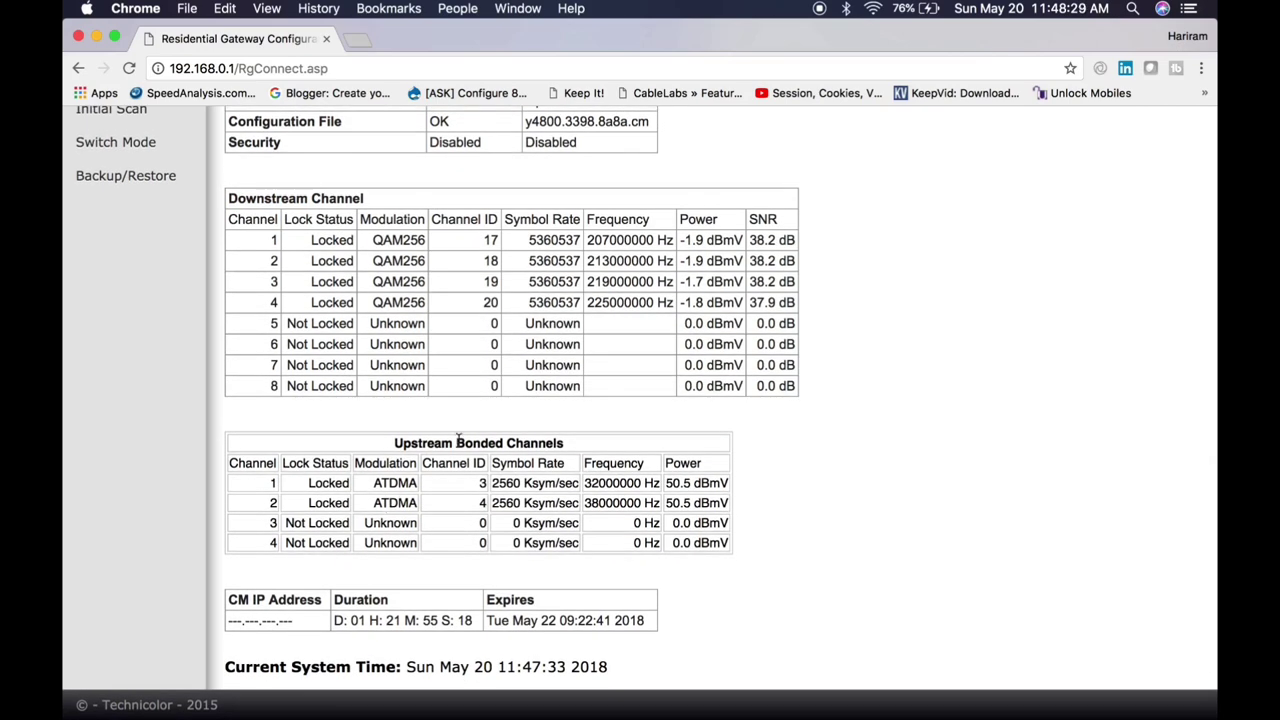
double_click(458, 442)
scroll(162, 233, up, 5)
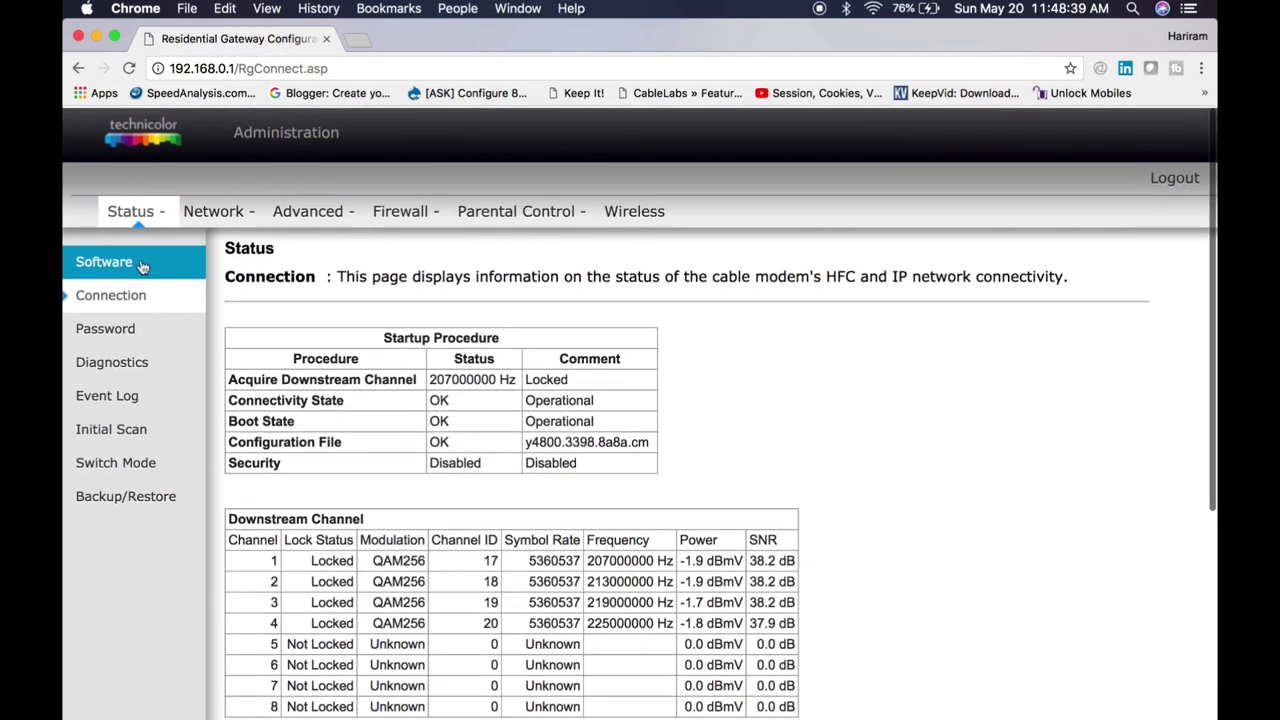
Step: Open the Password page and check the User Name and Re-enter Password fields
click(150, 329)
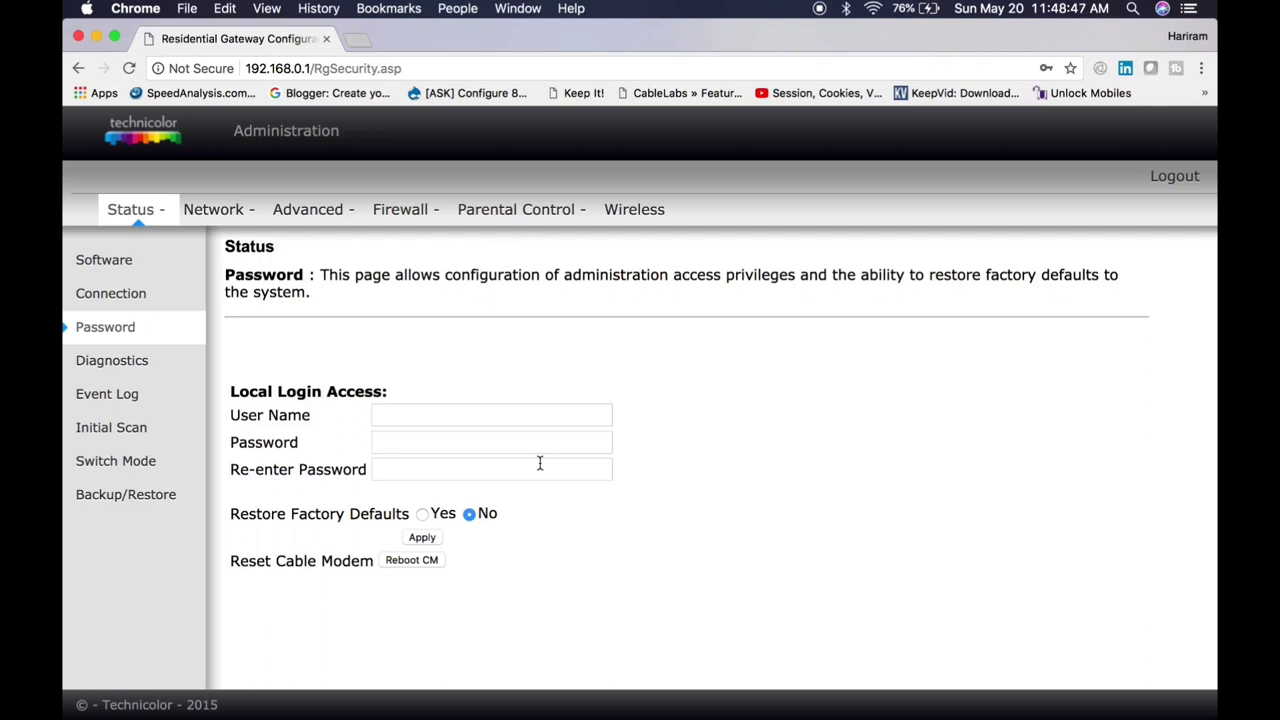
click(452, 416)
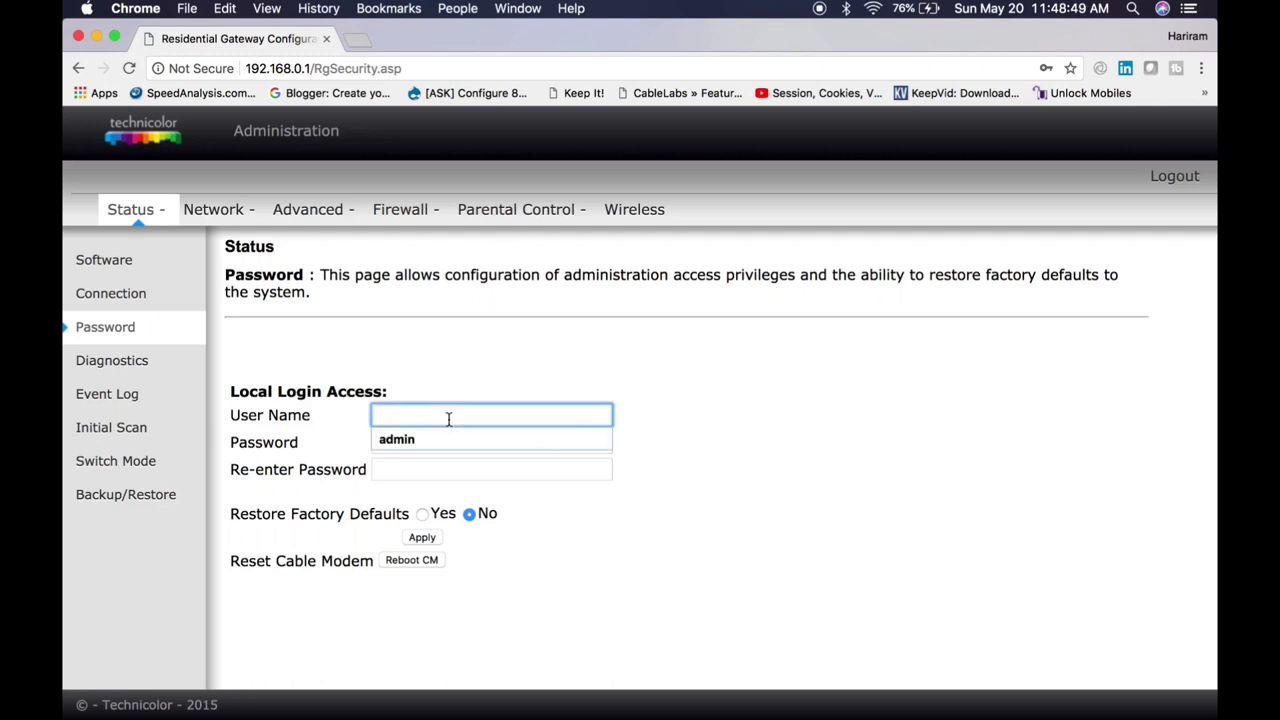
click(554, 467)
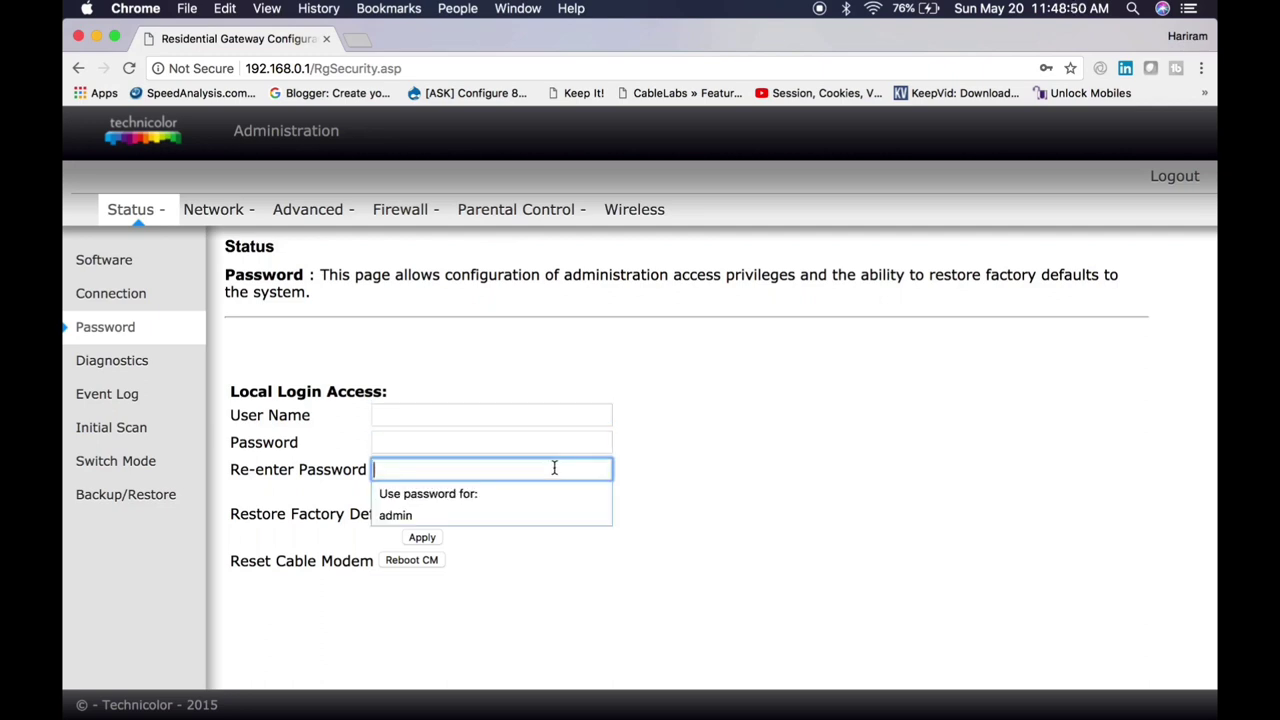
click(623, 540)
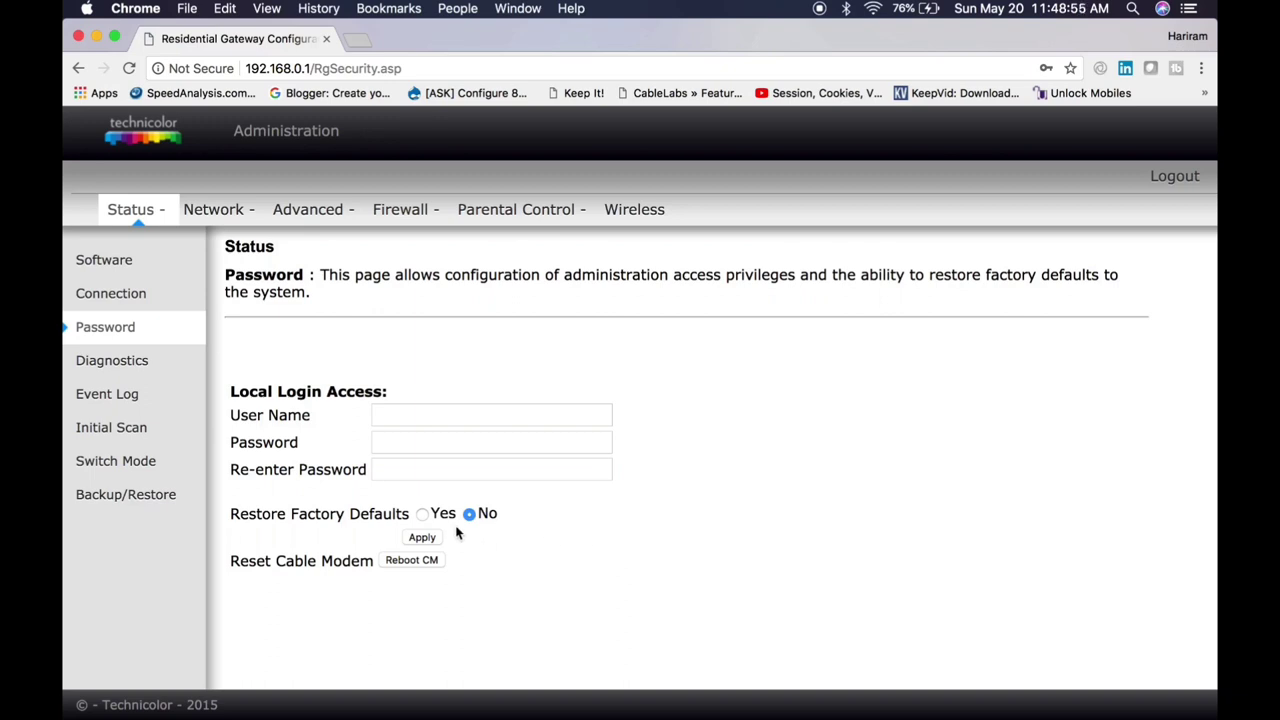
Step: Leave Restore Factory Defaults at No and bring up the Diagnostics ping test page
click(420, 515)
click(466, 518)
click(129, 371)
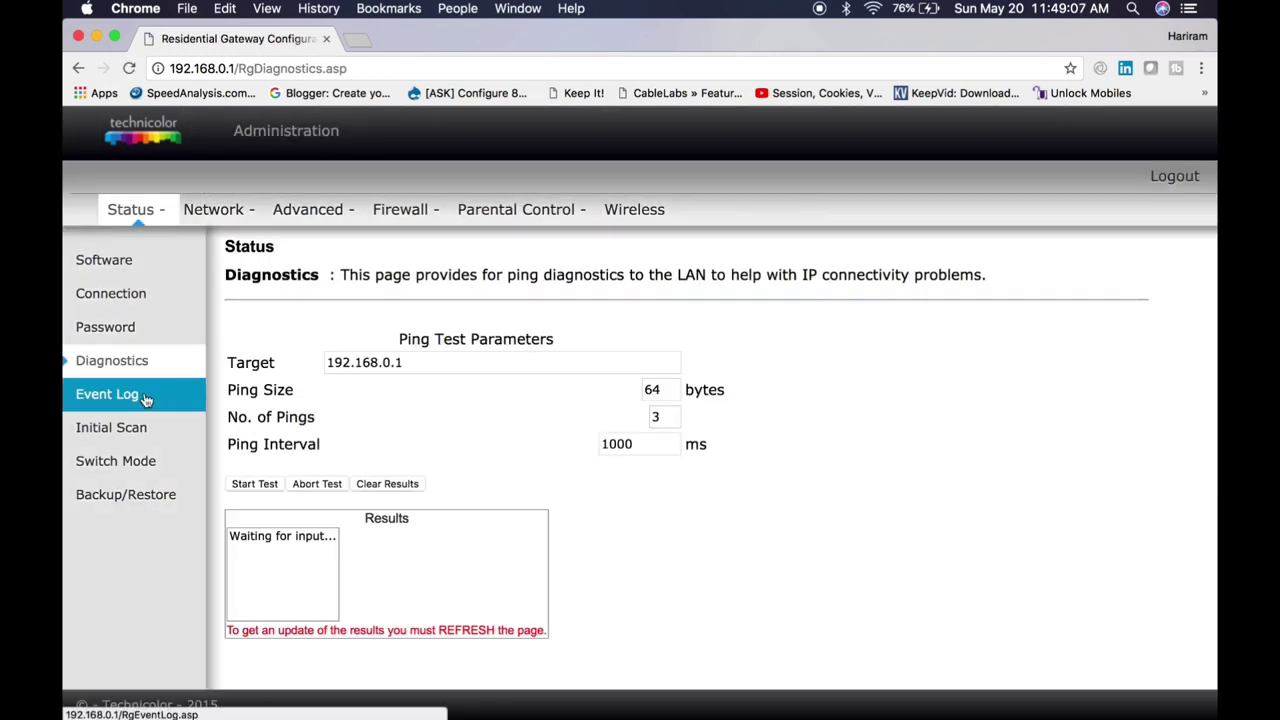
Step: Browse the Event Log, Initial Scan, Switch Mode and Backup/Restore pages, ending on Network LAN setup
click(145, 399)
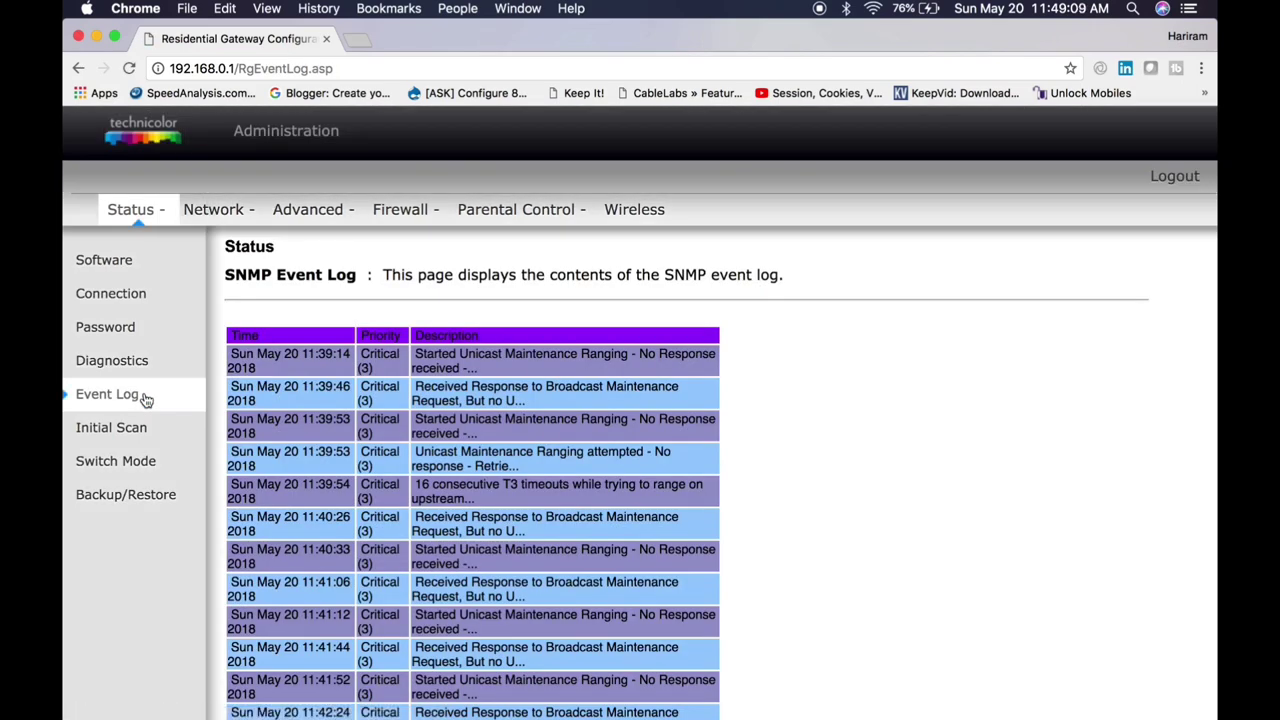
scroll(670, 537, down, 5)
scroll(668, 537, down, 8)
scroll(668, 537, up, 12)
click(133, 444)
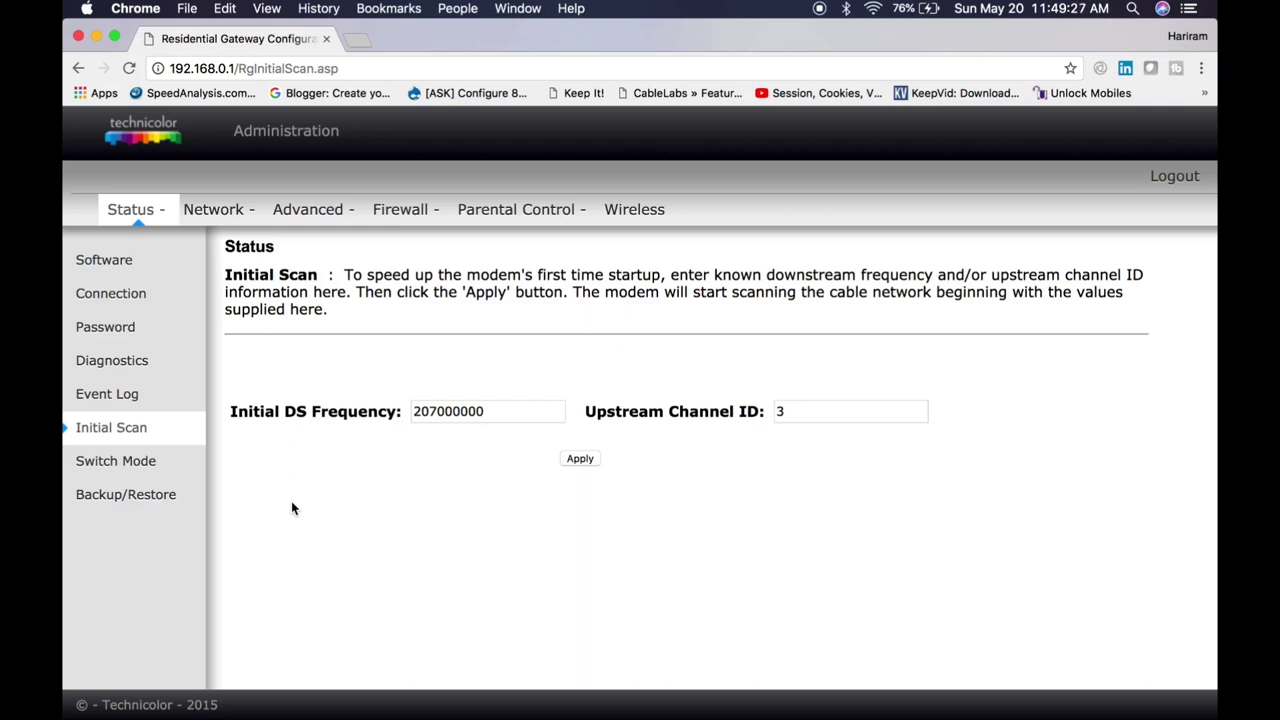
click(139, 479)
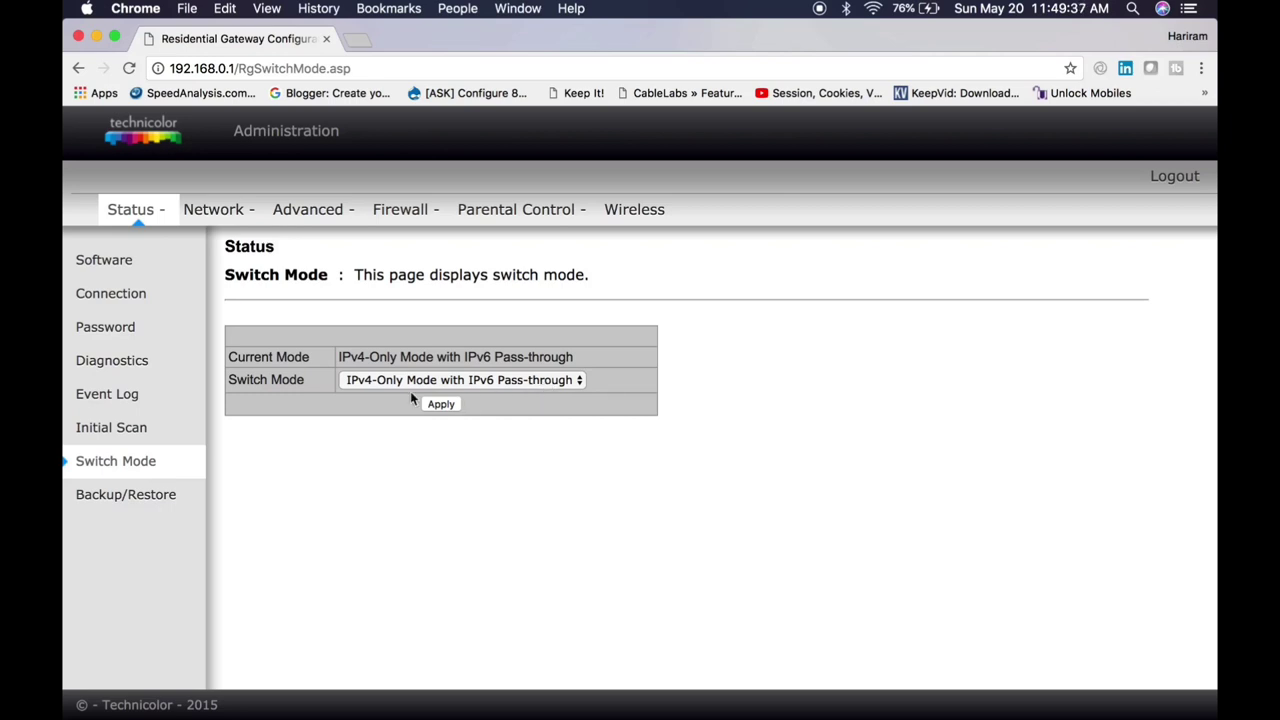
click(125, 494)
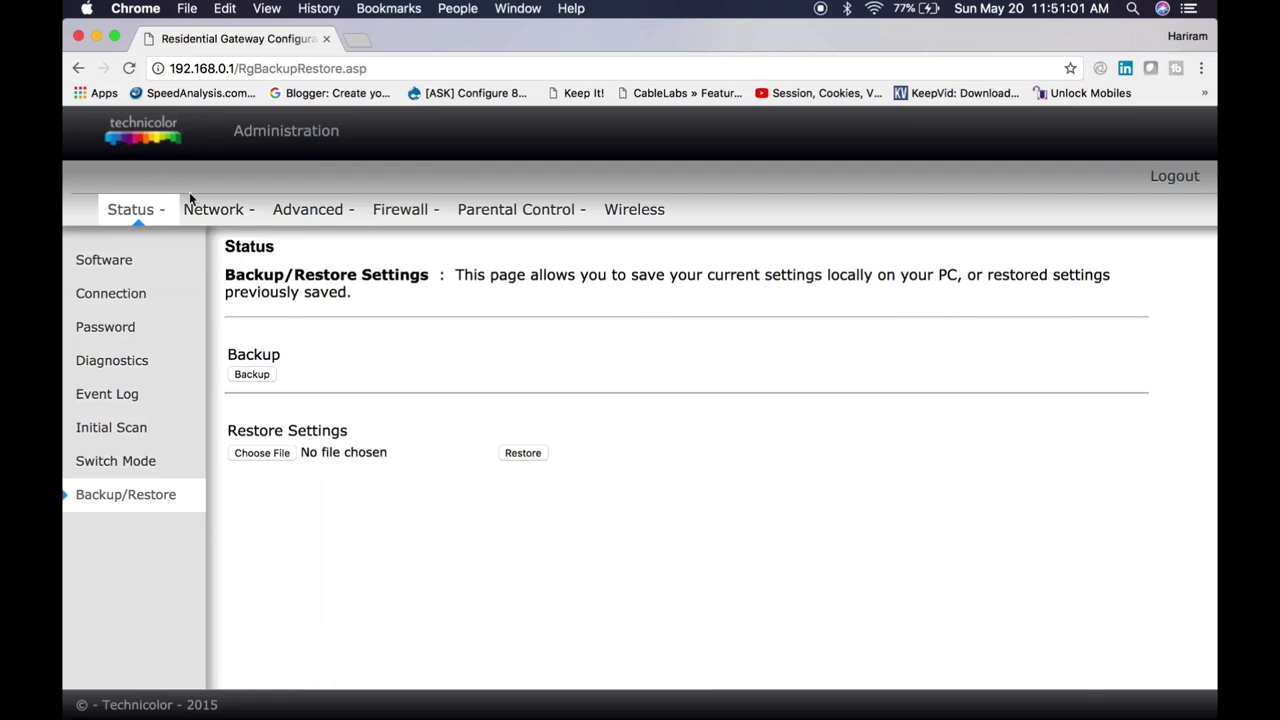
click(210, 209)
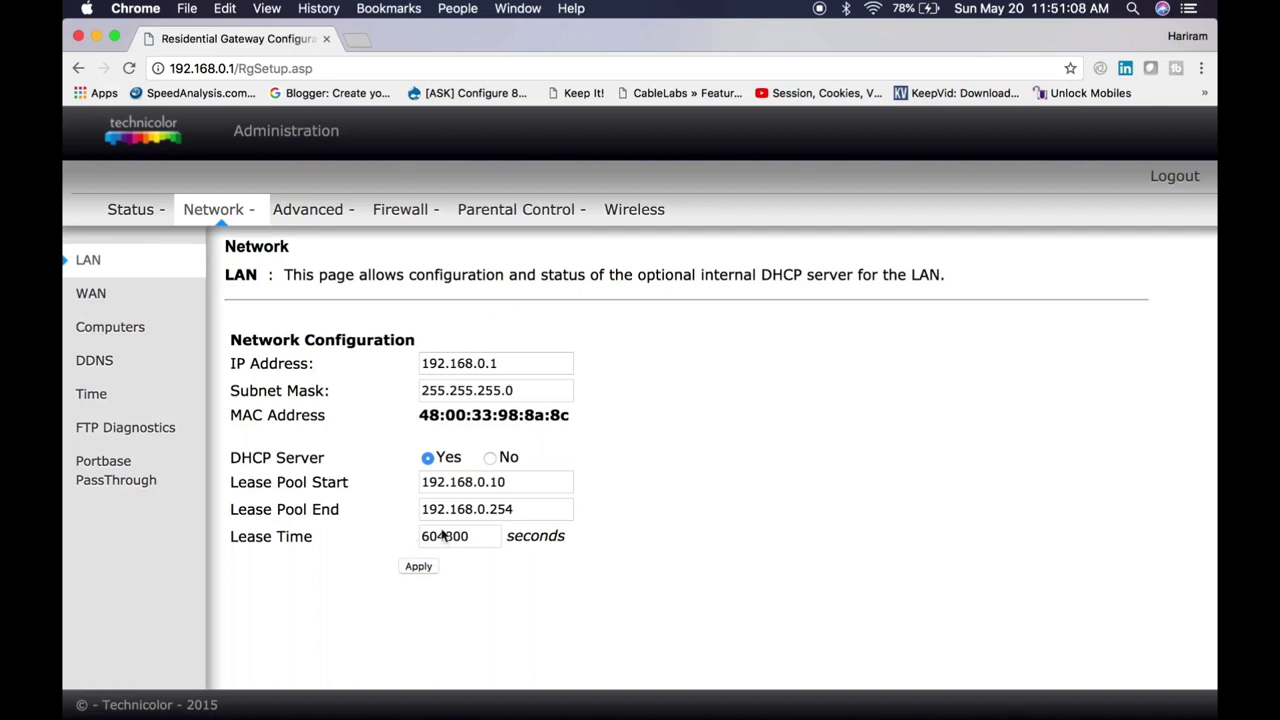
Step: Check the LAN IP, subnet mask, lease pool and 604800-second lease time, then go to WAN
click(528, 366)
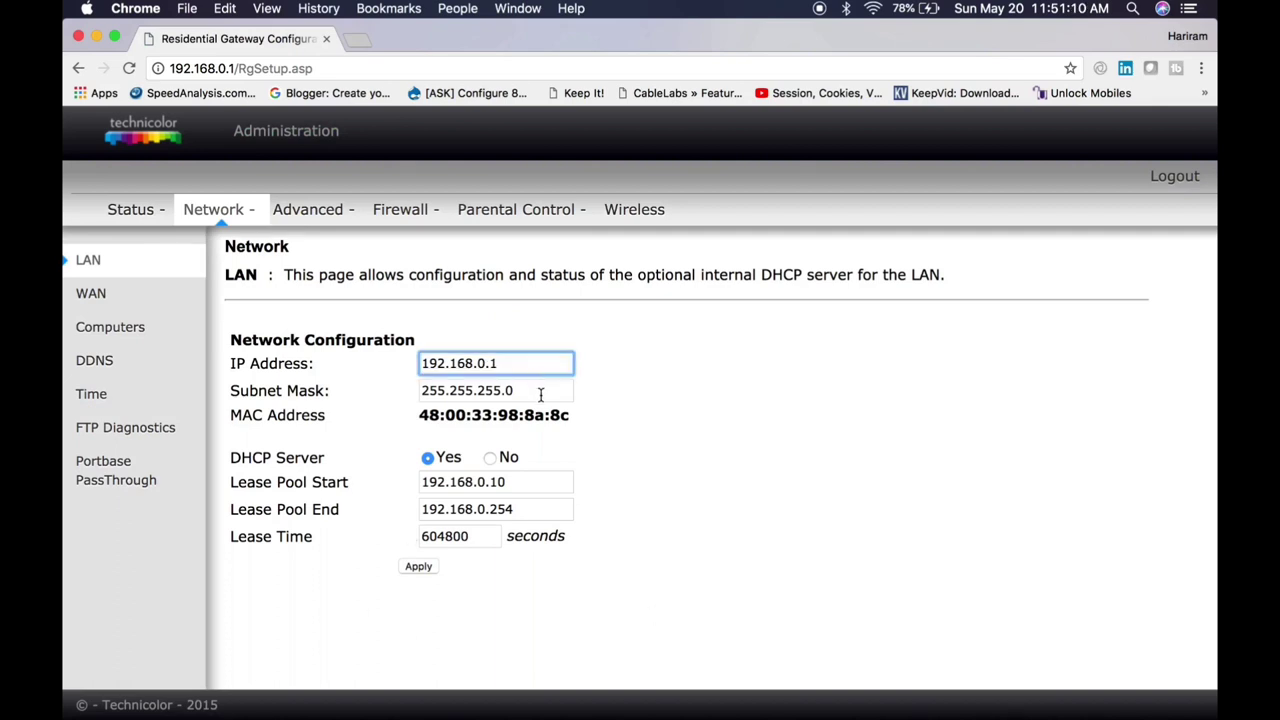
click(540, 392)
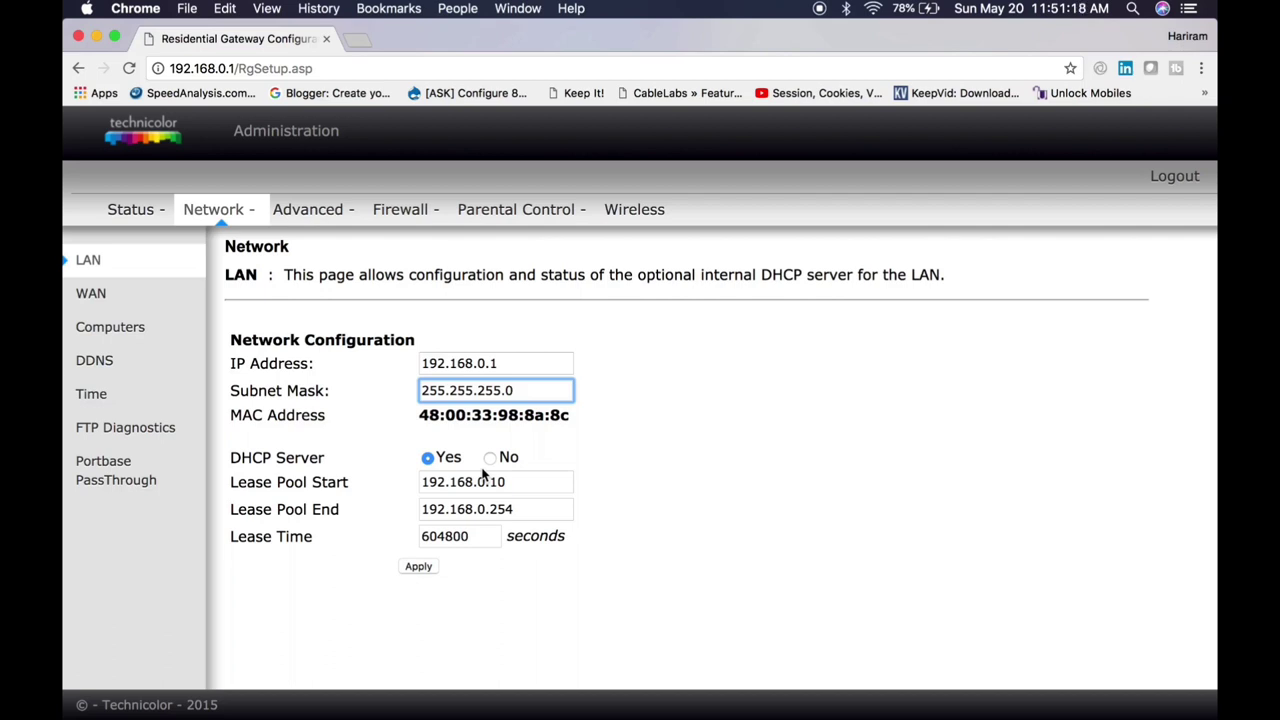
click(555, 479)
click(543, 508)
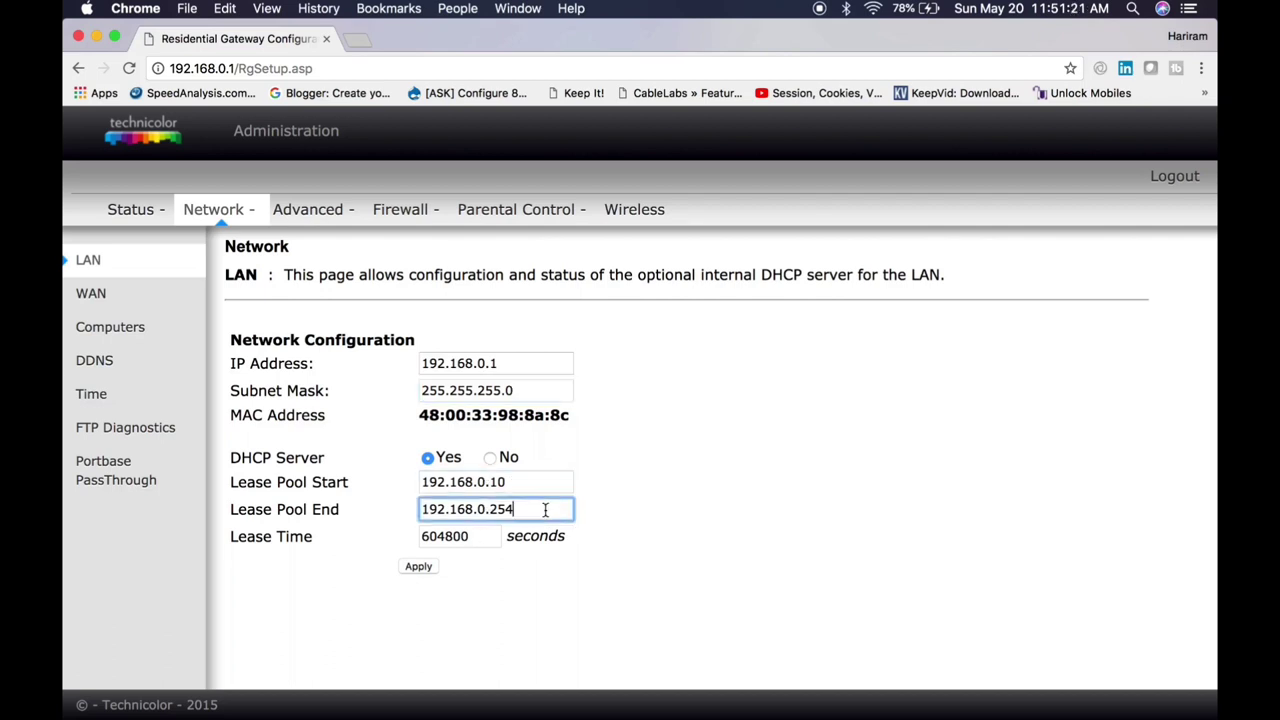
double_click(484, 538)
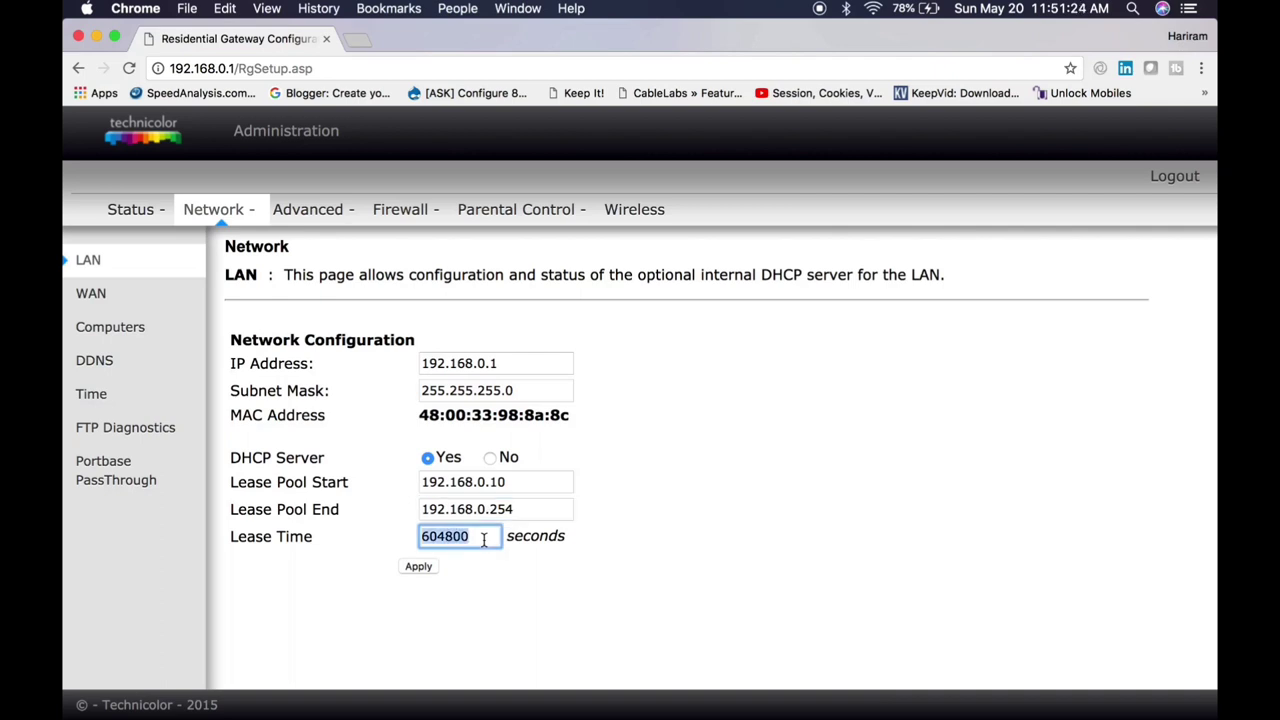
click(90, 307)
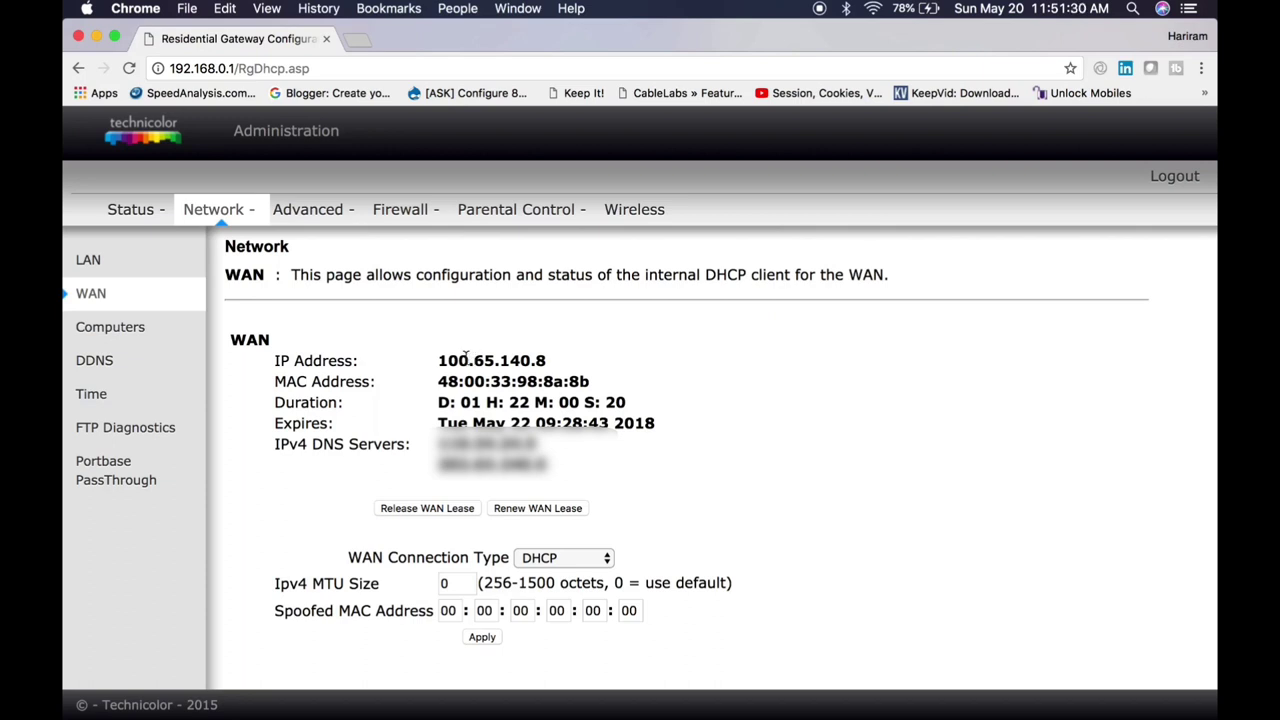
drag(438, 360, 567, 476)
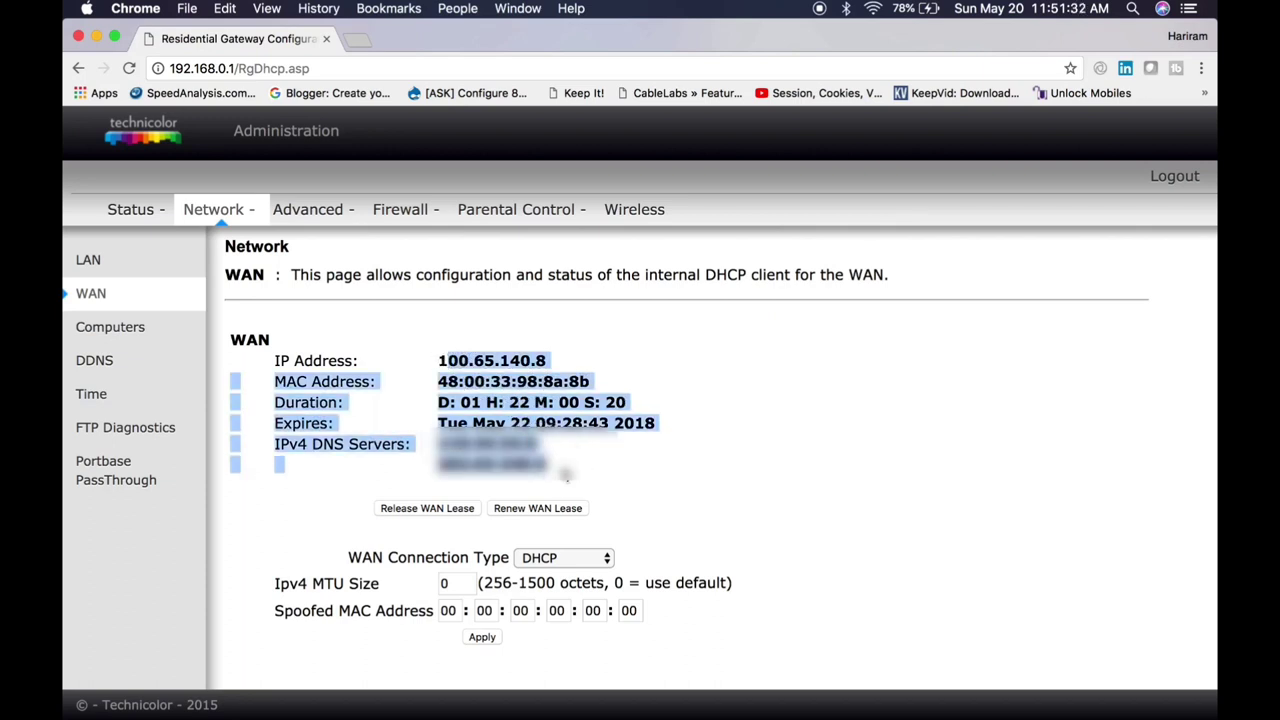
click(490, 353)
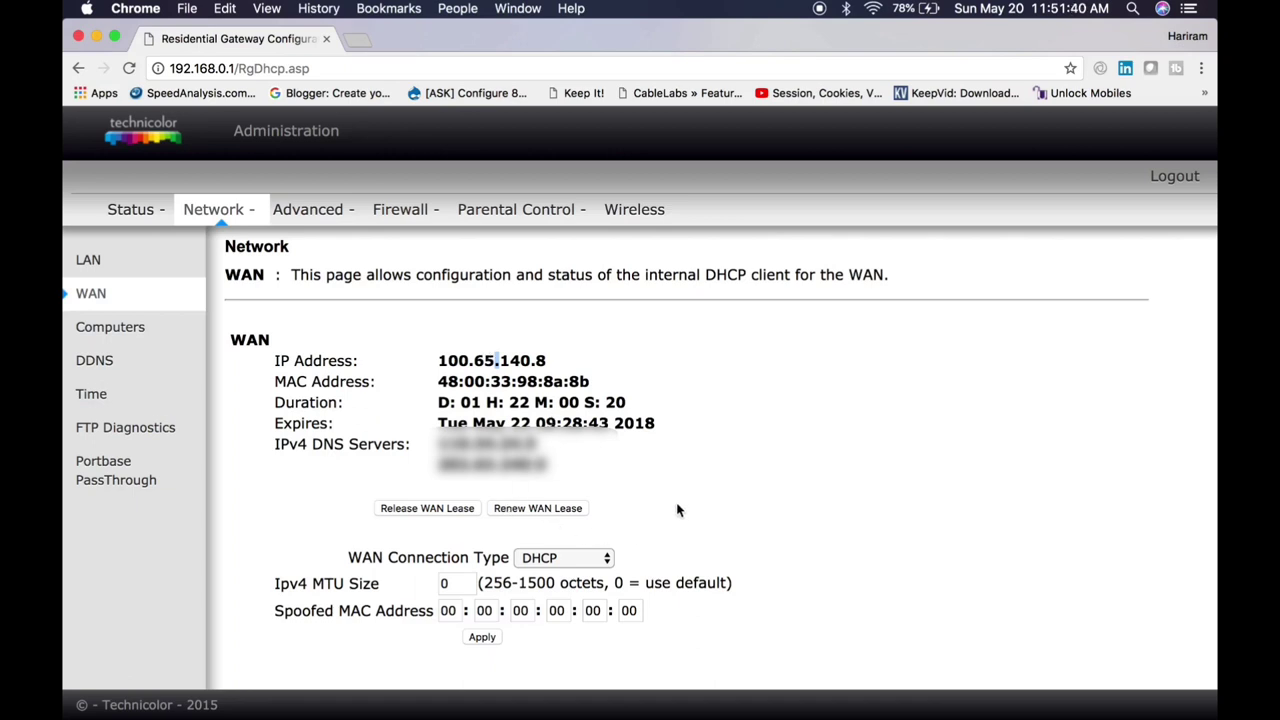
scroll(677, 508, down, 1)
click(604, 557)
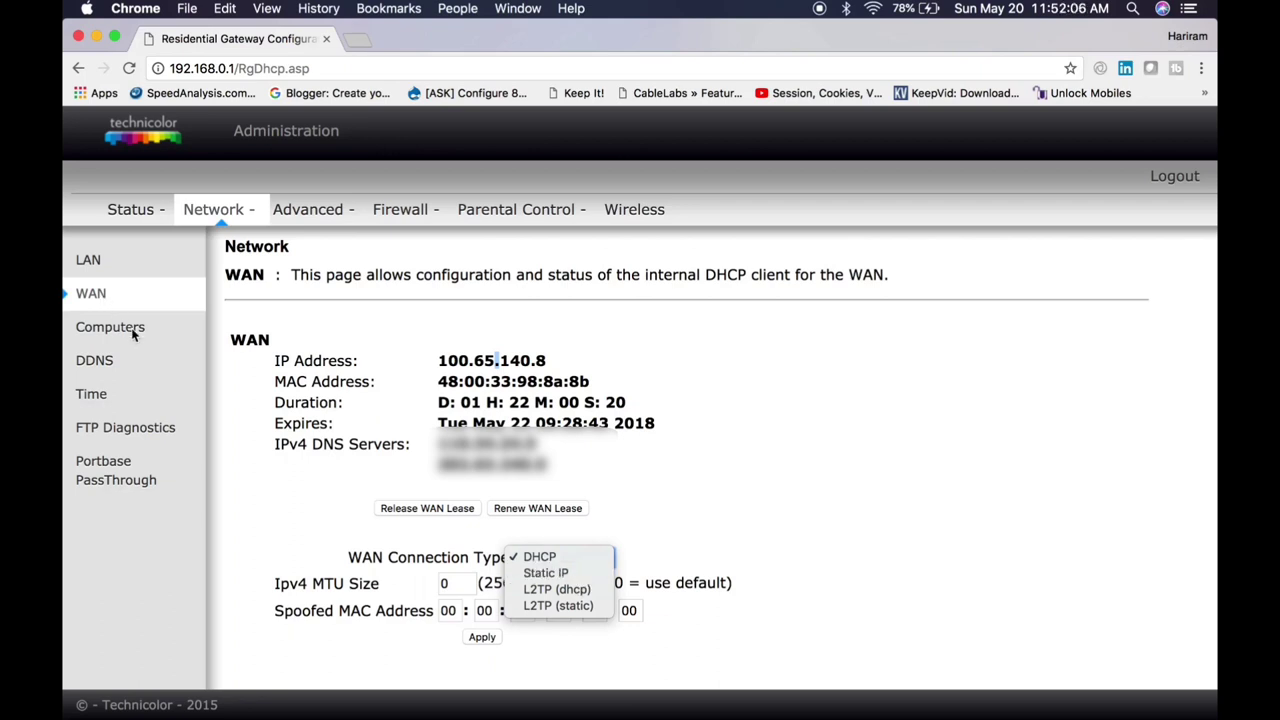
key(Escape)
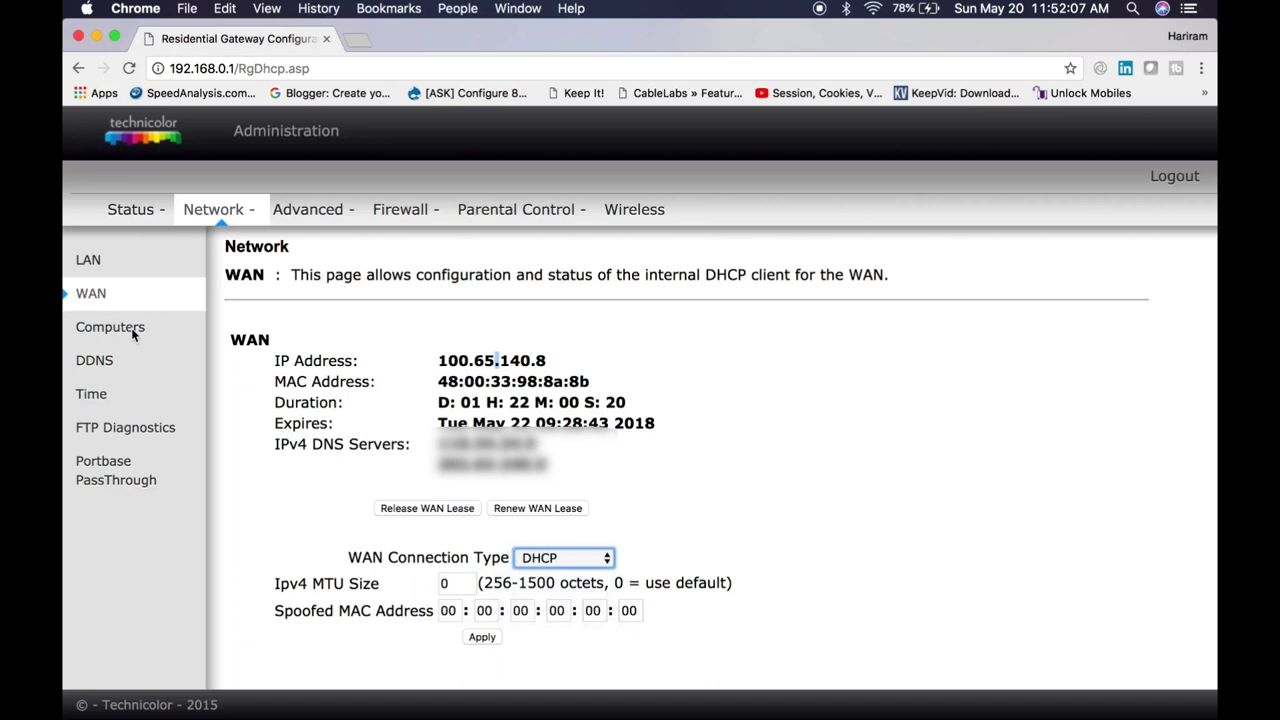
Step: Visit the Computers, DDNS, Time, FTP Diagnostics and Portbase PassThrough pages under Network
click(131, 330)
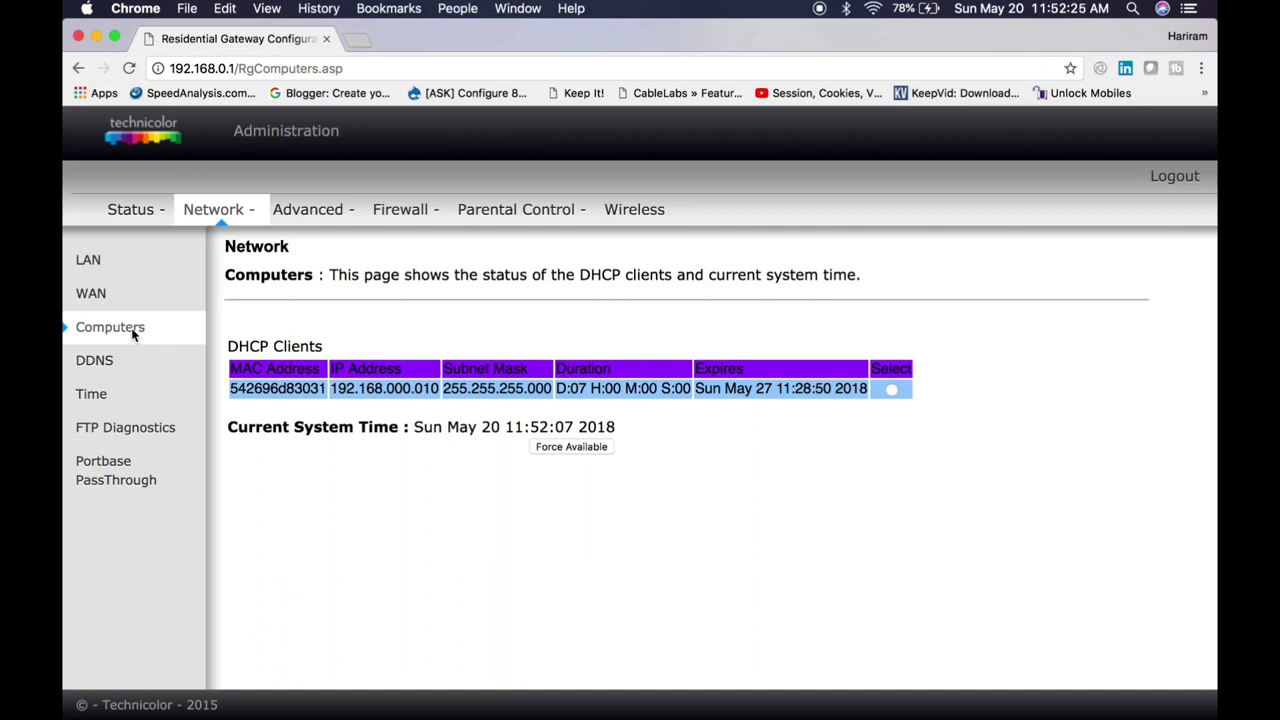
click(114, 362)
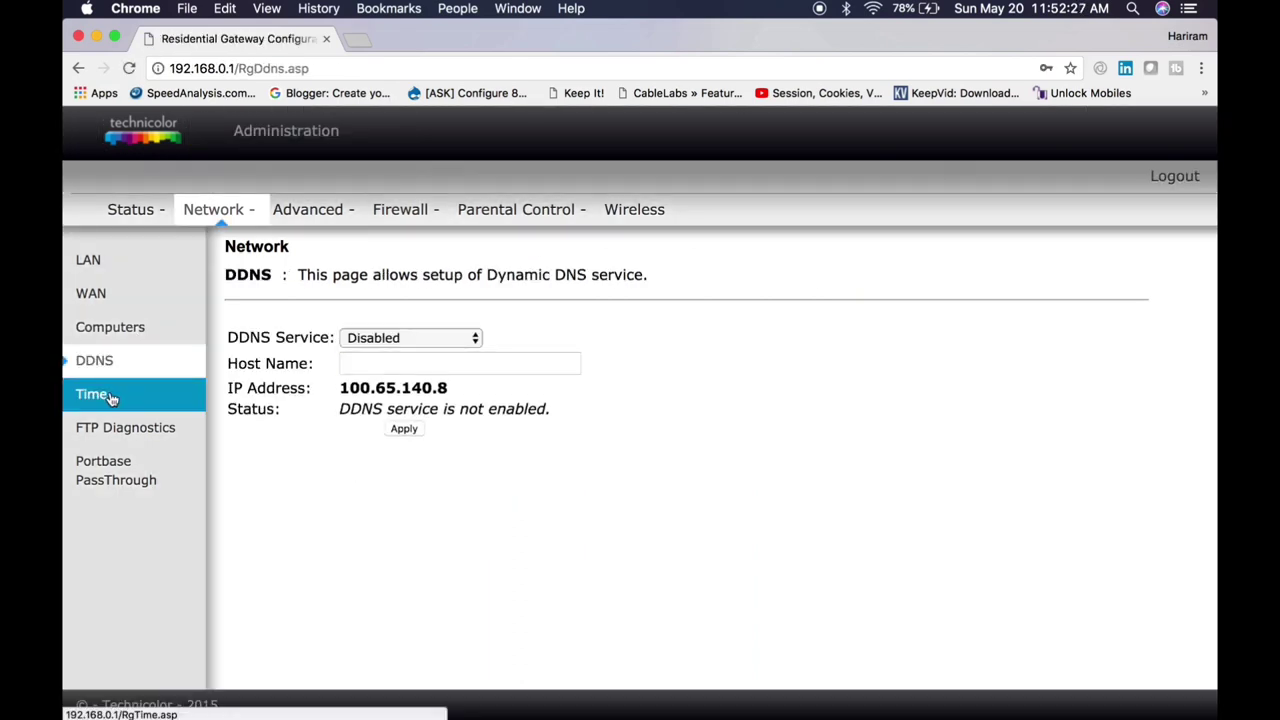
click(106, 397)
click(157, 443)
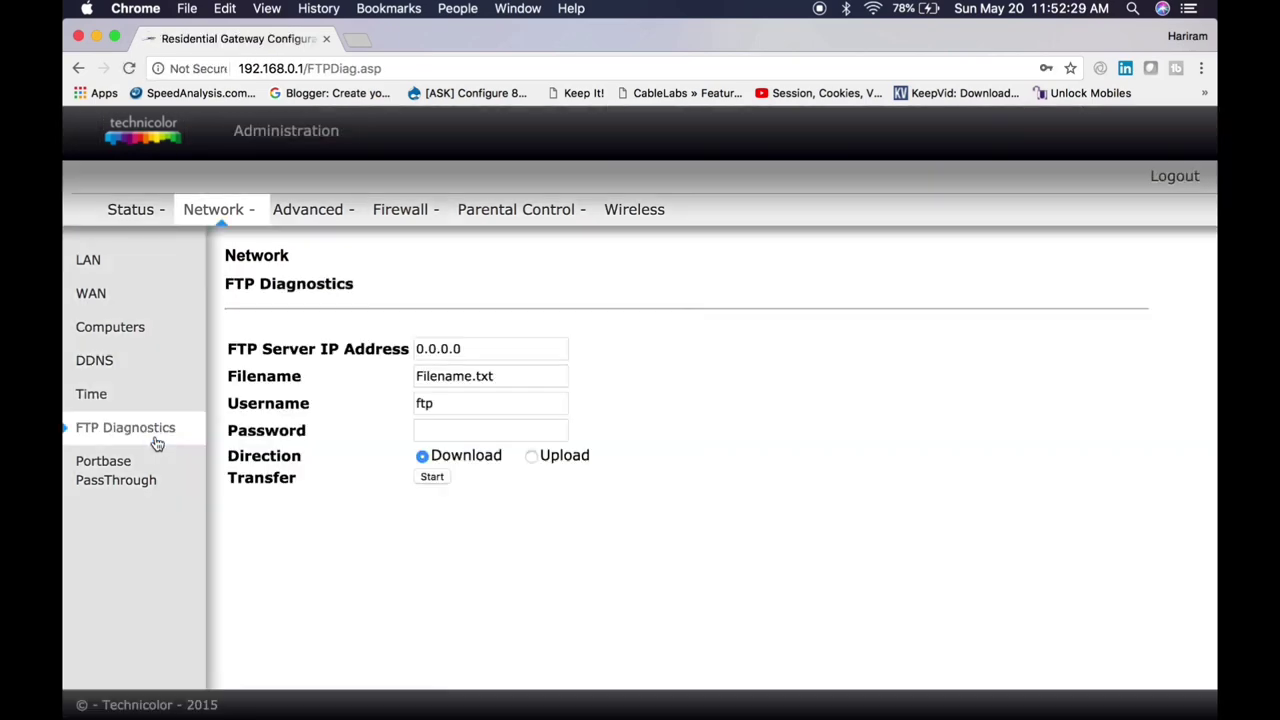
click(133, 476)
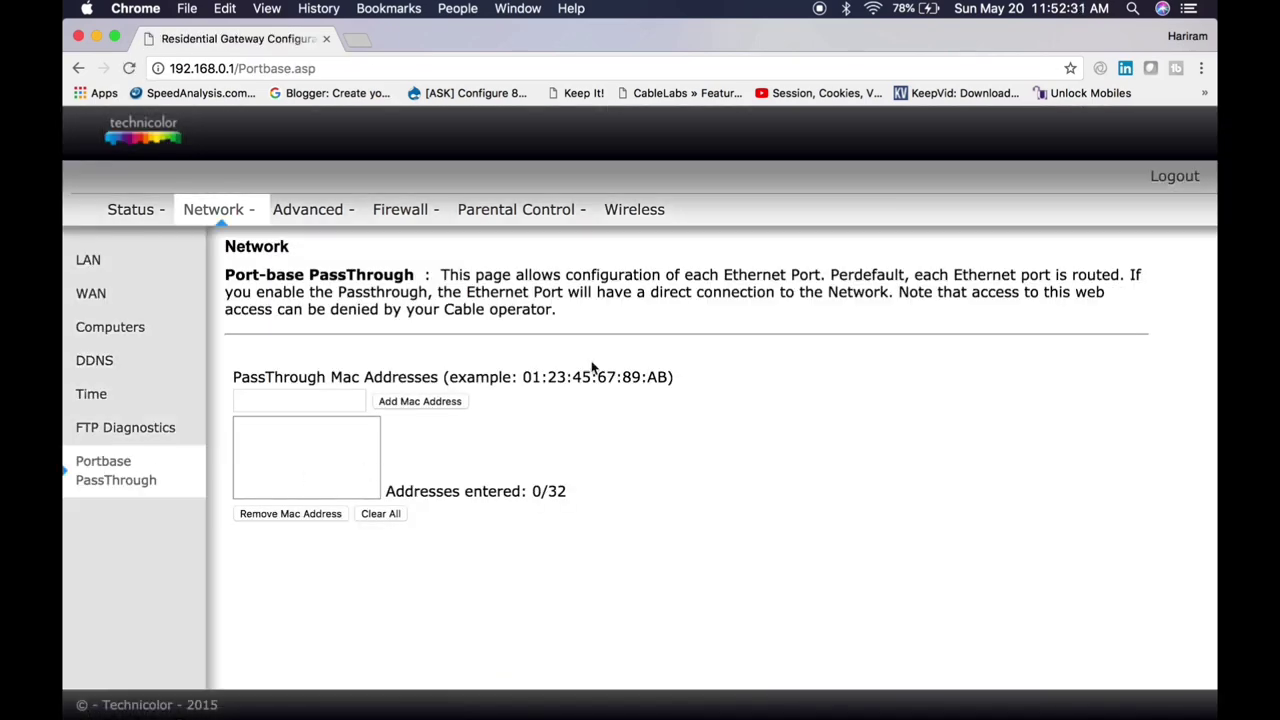
Step: Scroll through the Advanced Options list, then bring up the IP Filtering table
click(315, 215)
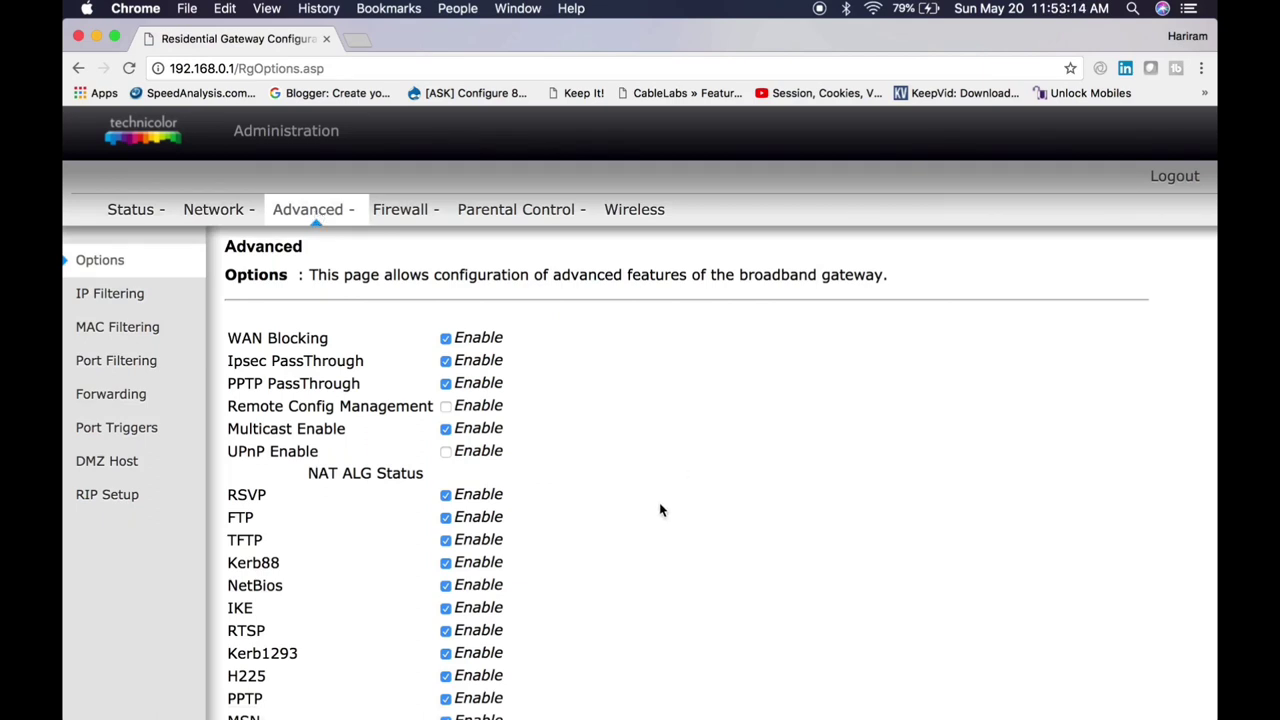
scroll(660, 509, down, 5)
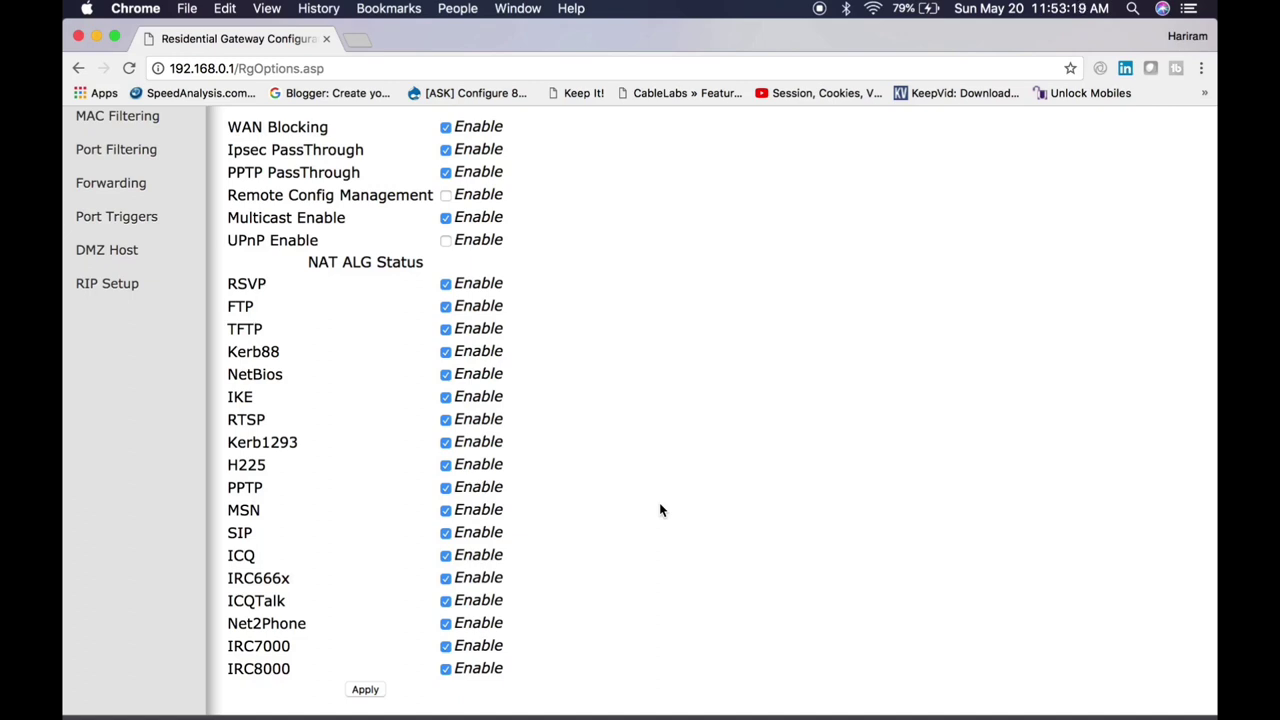
scroll(660, 508, up, 3)
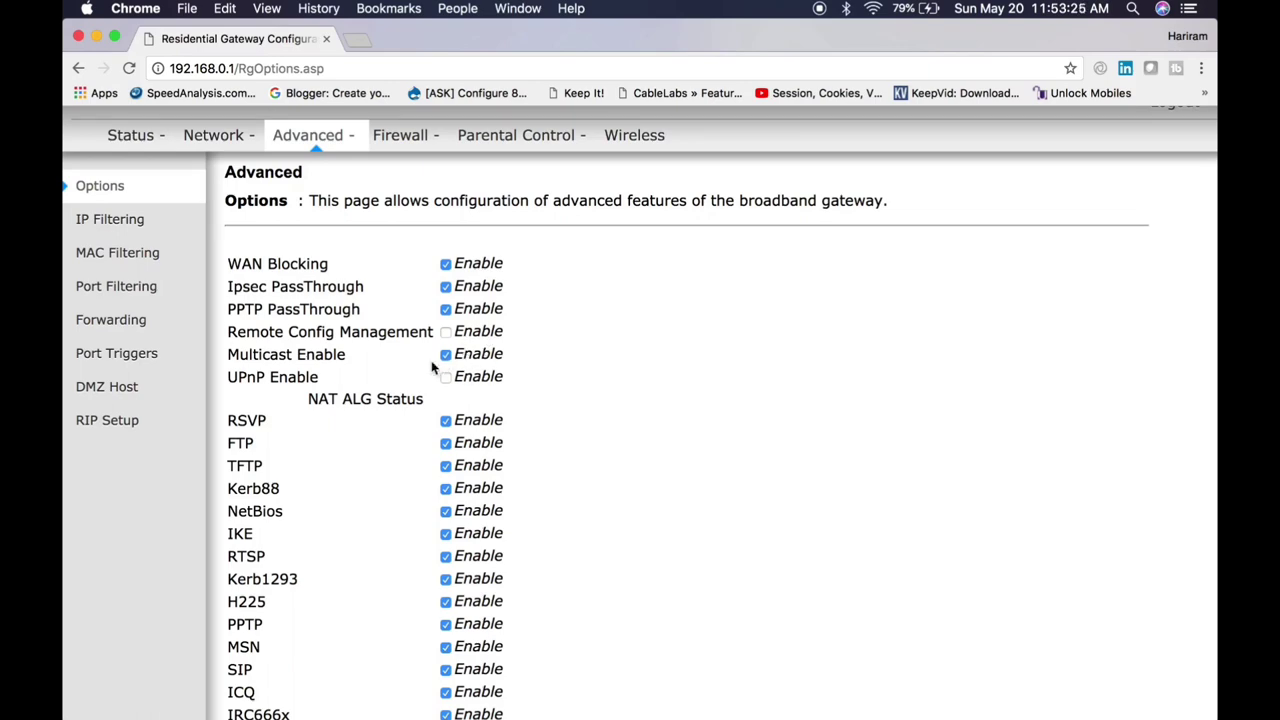
scroll(638, 551, down, 3)
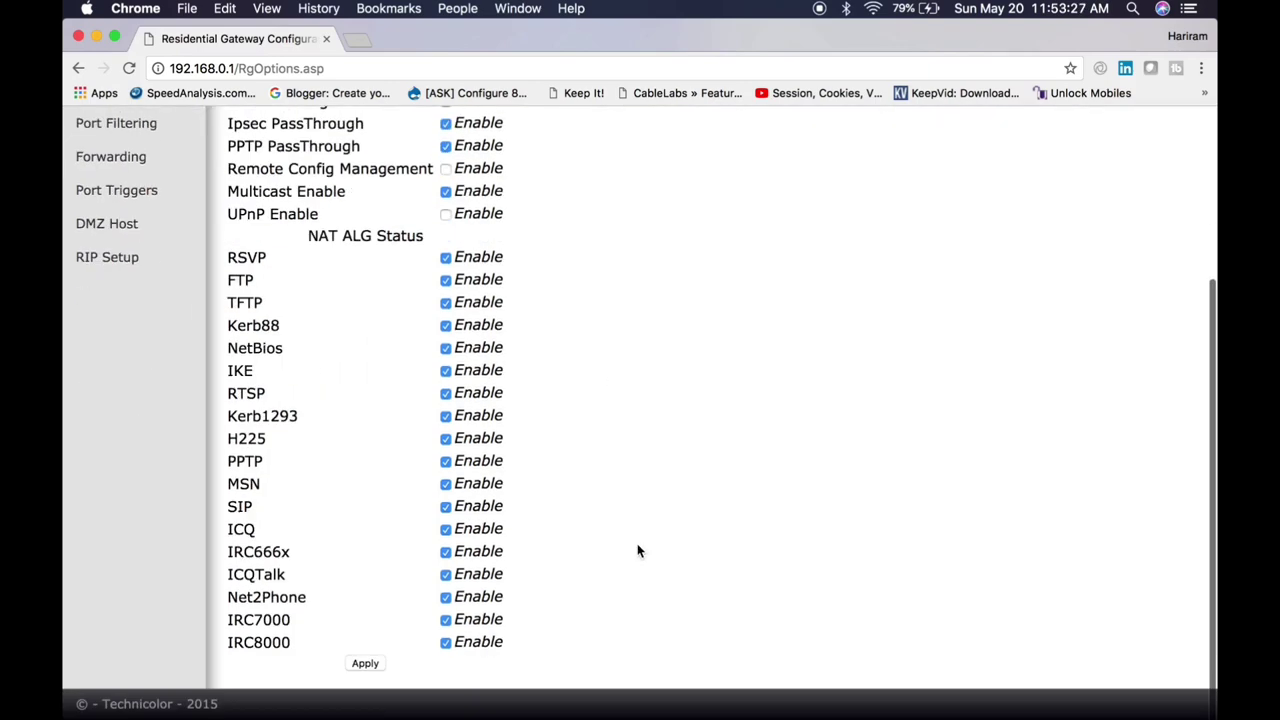
scroll(363, 380, up, 5)
click(137, 294)
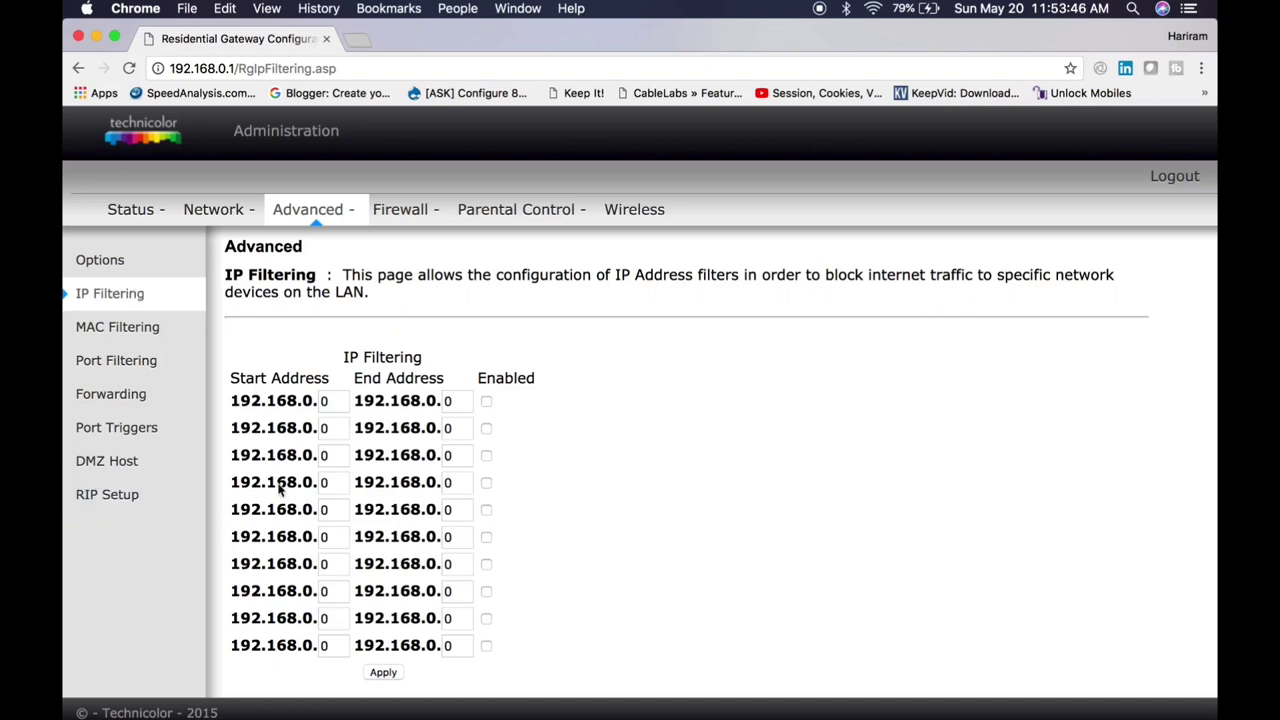
Step: Focus the first IP filter range's start octet and tick its Enabled box
click(332, 406)
click(493, 403)
click(488, 402)
Step: Visit the MAC Filtering and Port Filtering pages, ending on Port Forwarding
click(152, 338)
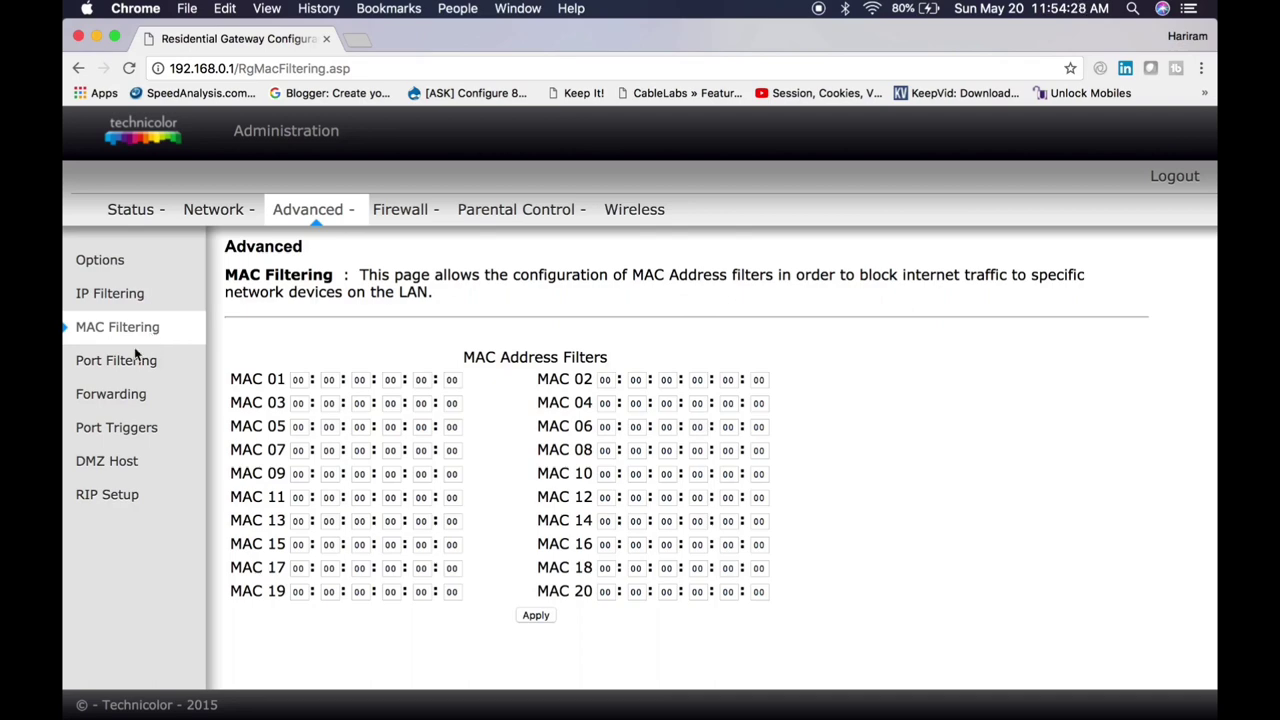
click(127, 370)
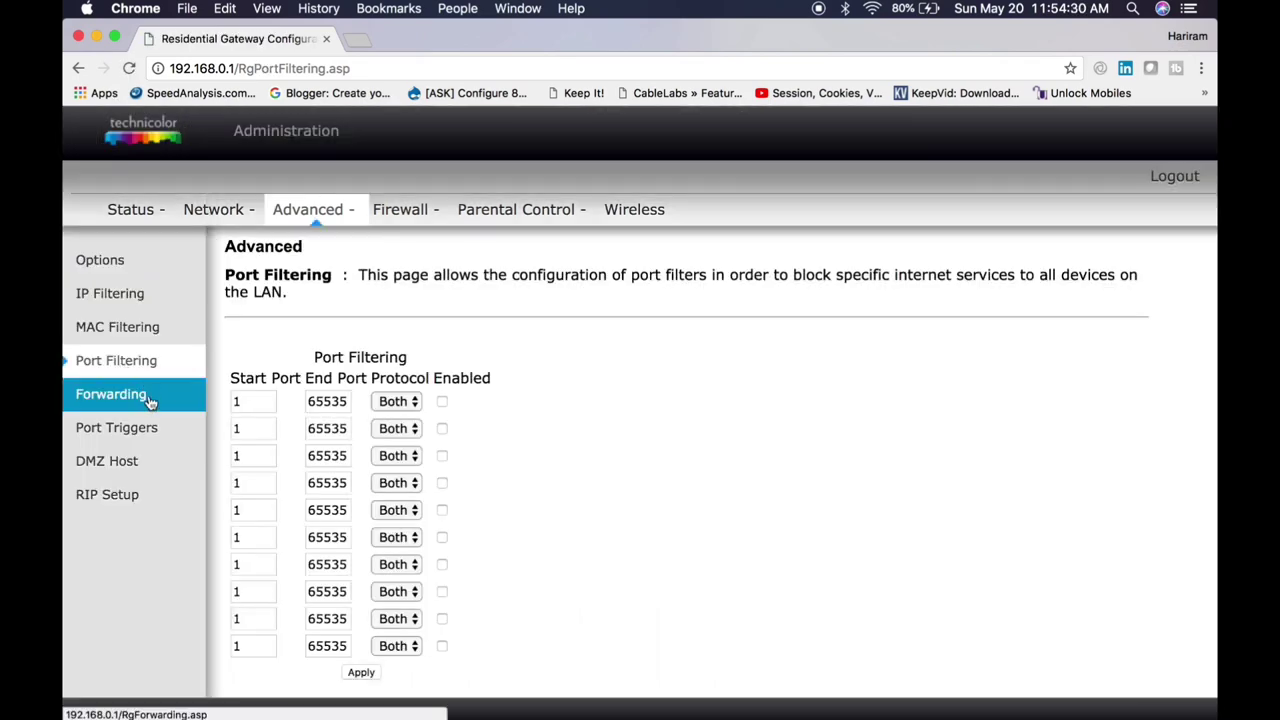
click(150, 402)
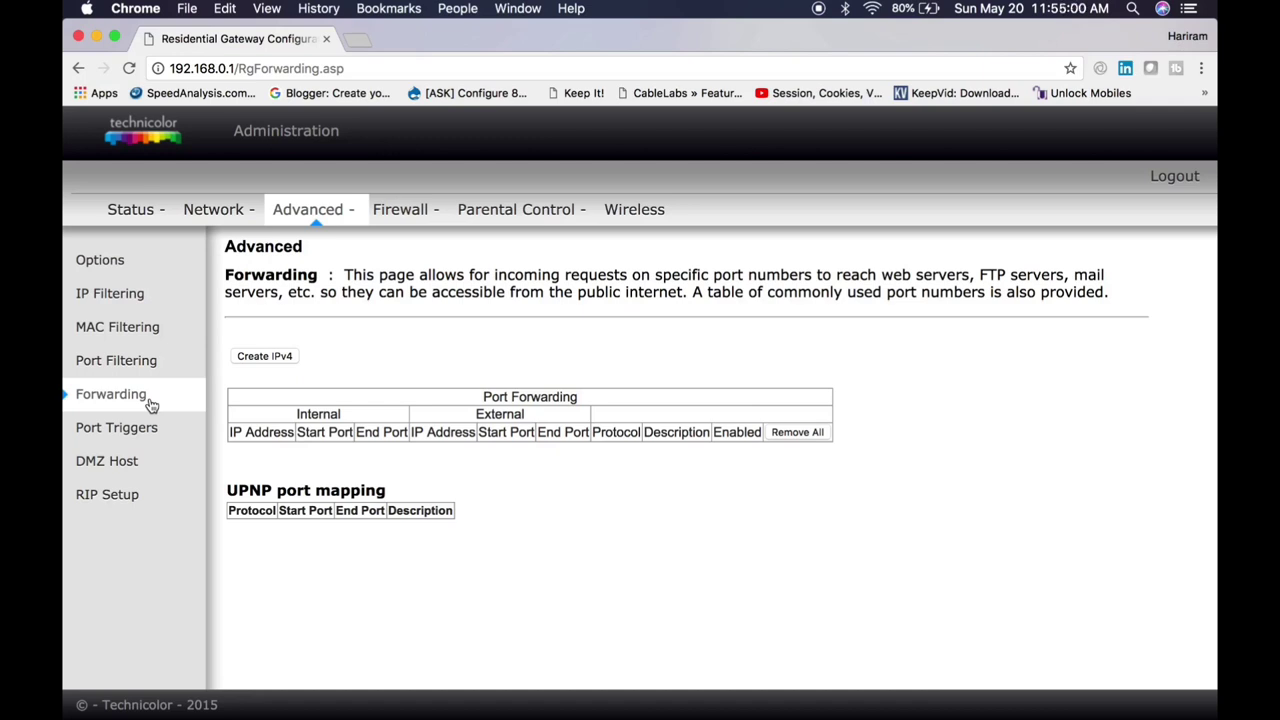
Step: Start a new IPv4 forwarding rule and look over the Known Rule Adder form
click(286, 356)
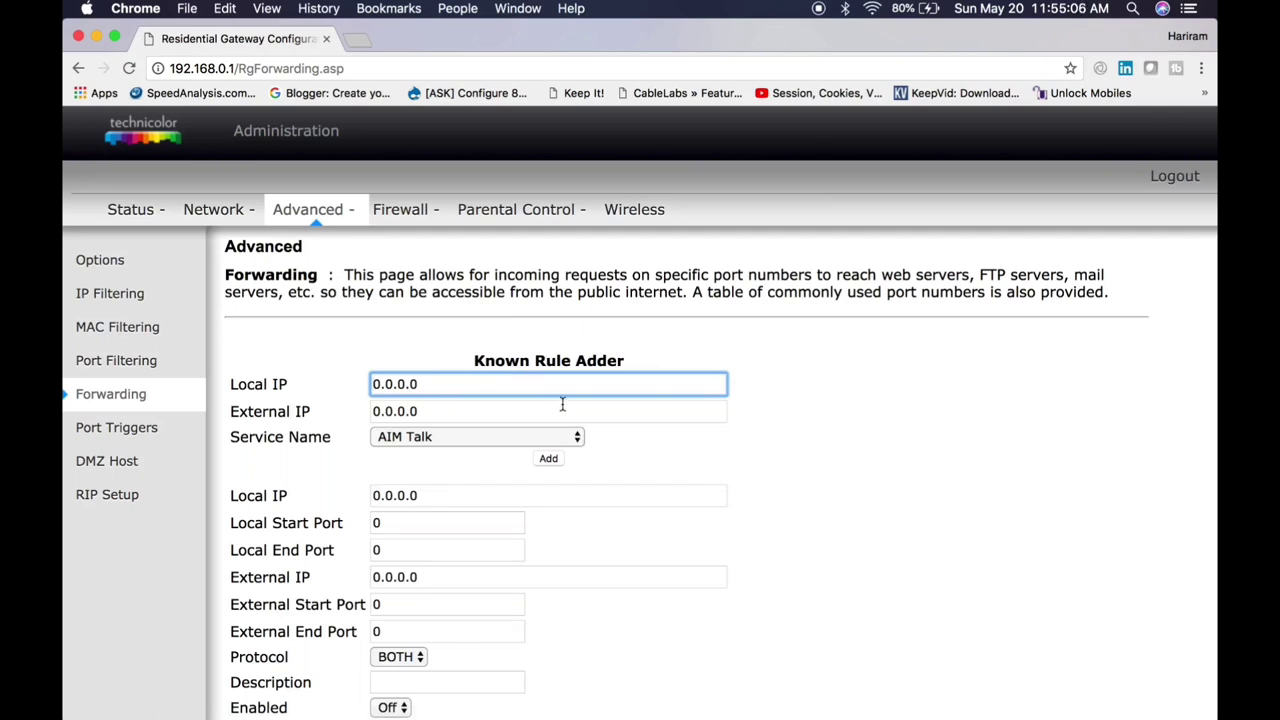
click(551, 414)
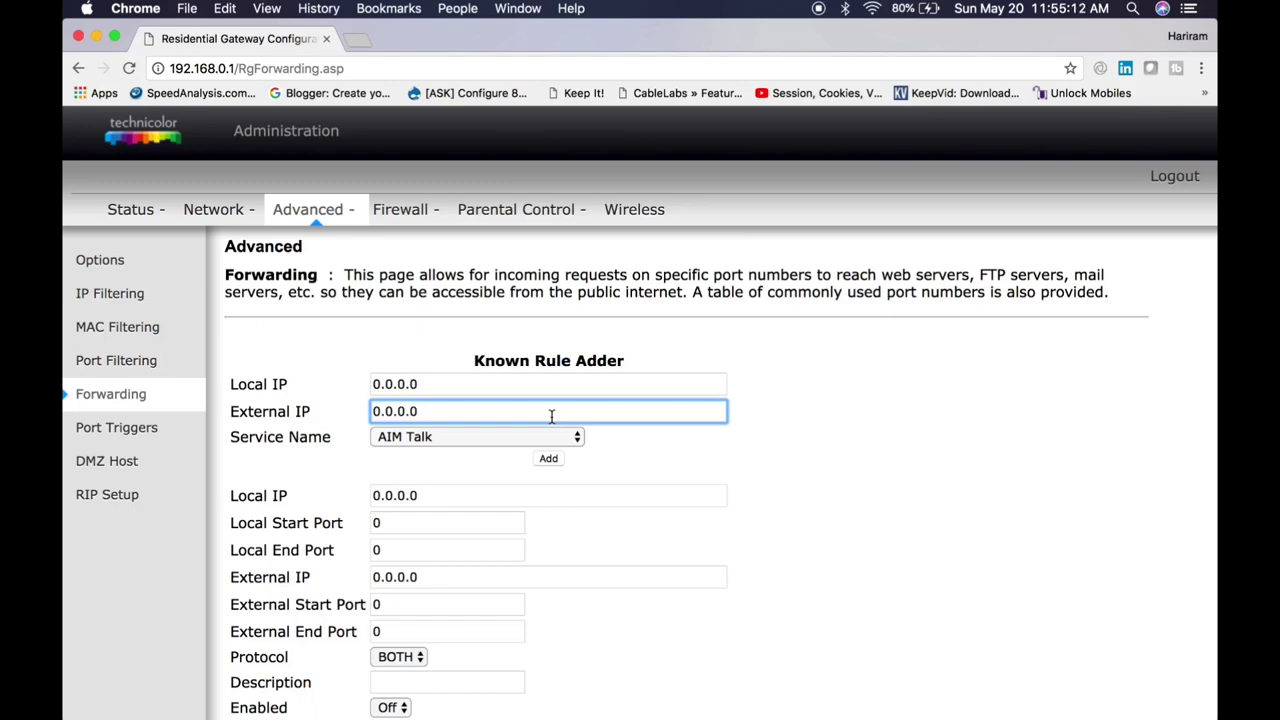
scroll(565, 463, down, 5)
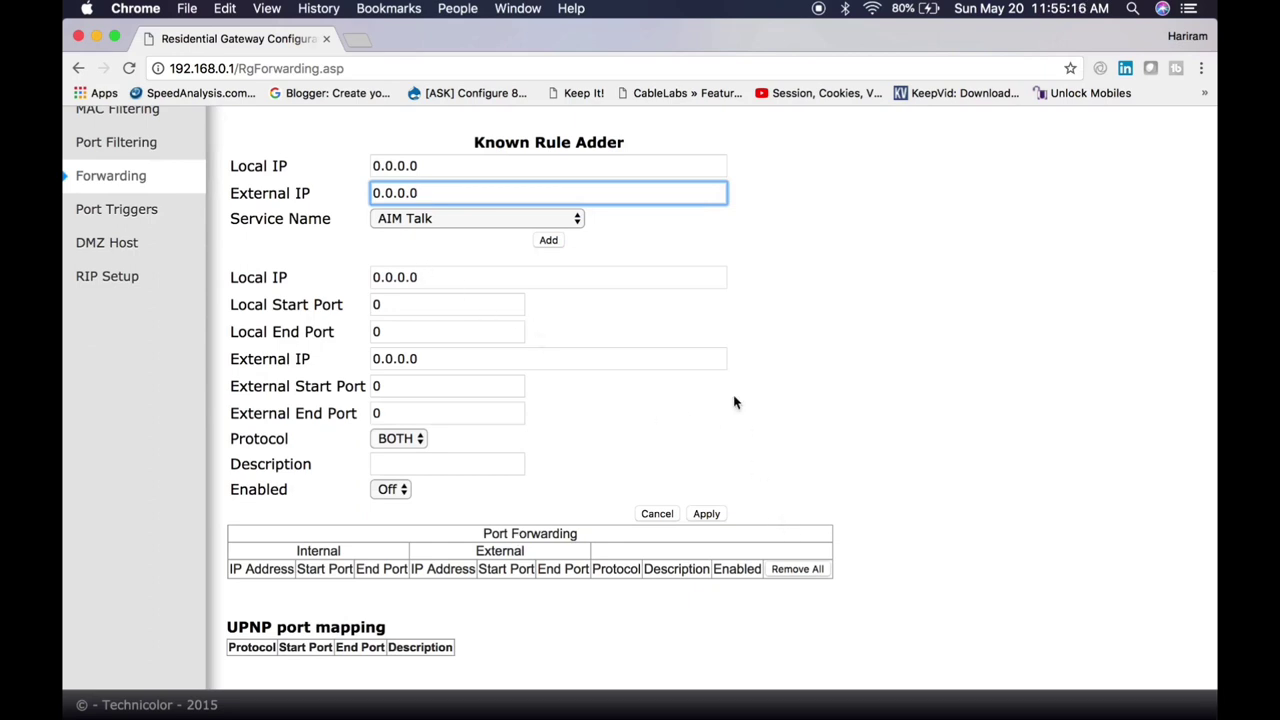
scroll(737, 400, up, 5)
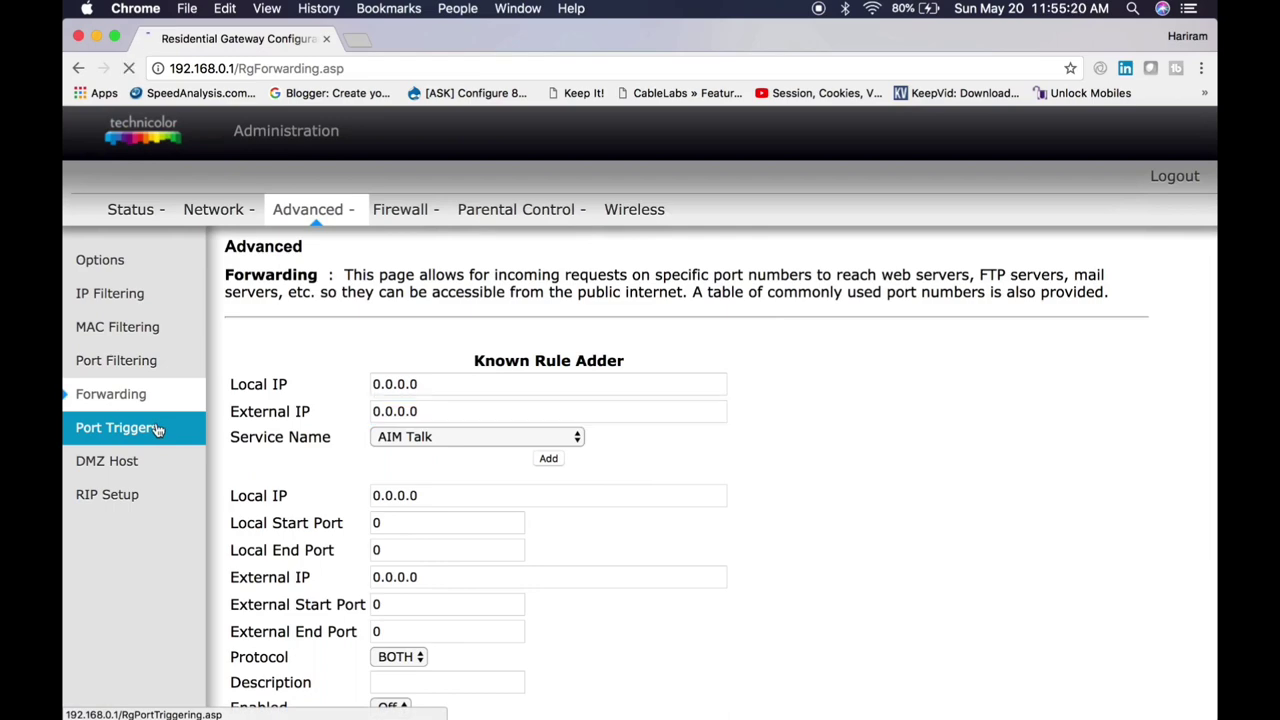
Step: Visit Port Triggers, DMZ Host and RIP Setup, ending on the Firewall Web Content Filter
click(118, 428)
click(140, 466)
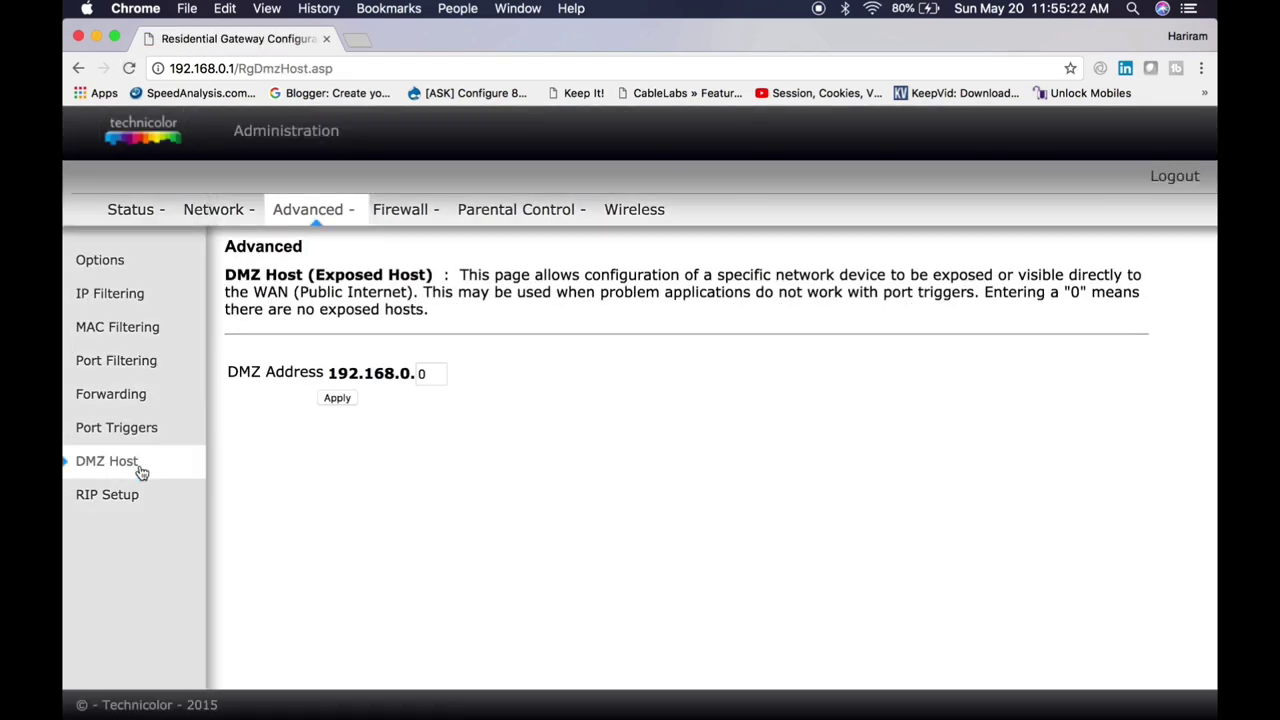
click(158, 497)
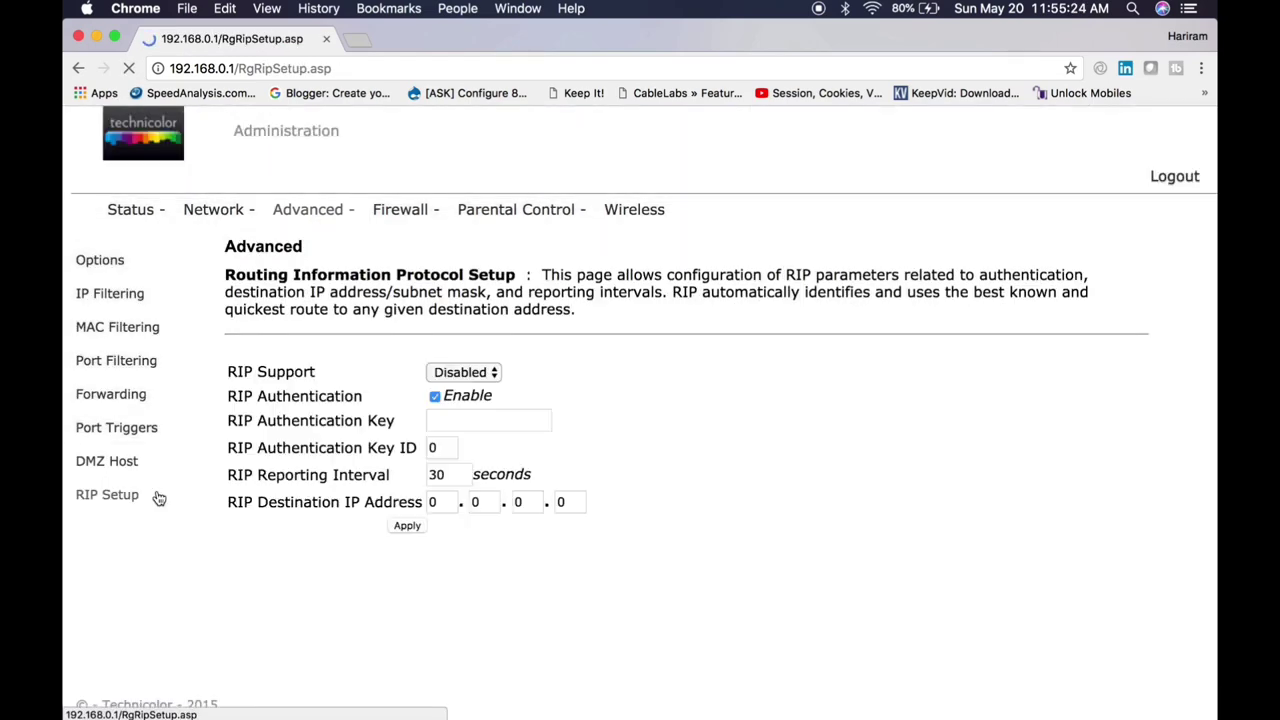
click(416, 212)
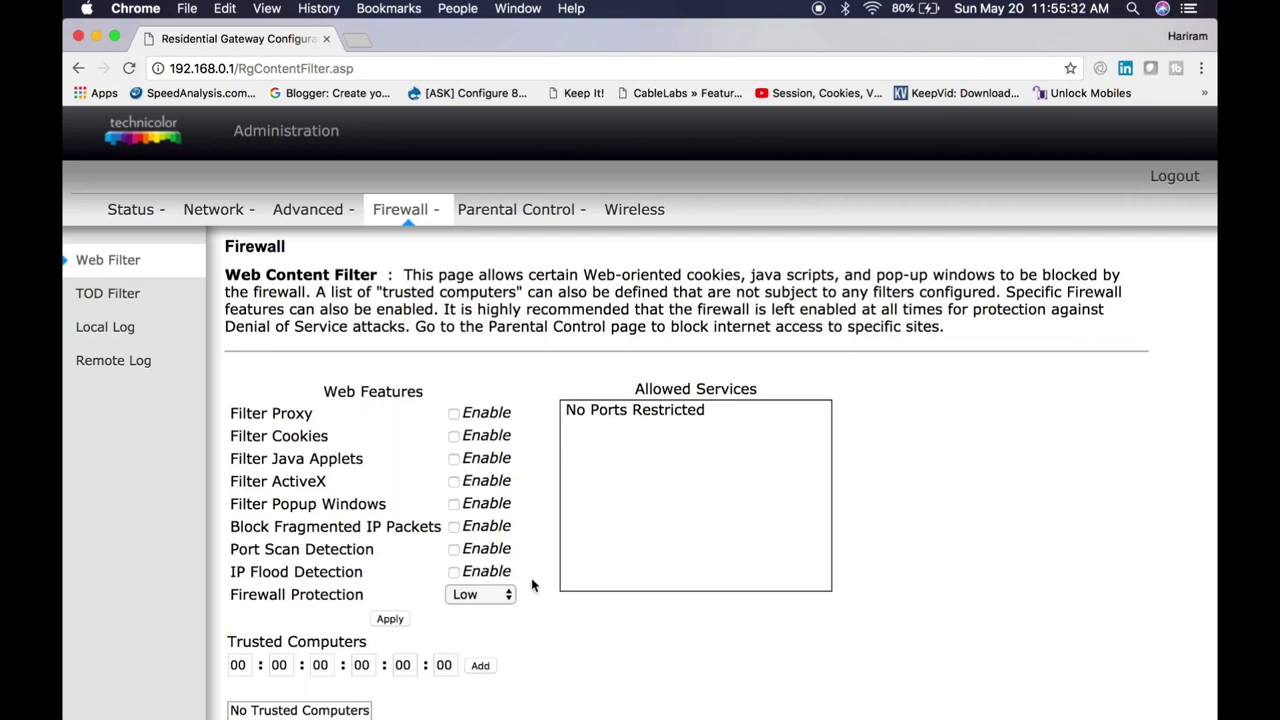
Step: Cycle through the TOD Filter and Local Log pages twice, returning to Web Filter in between
scroll(531, 583, down, 3)
scroll(531, 583, up, 3)
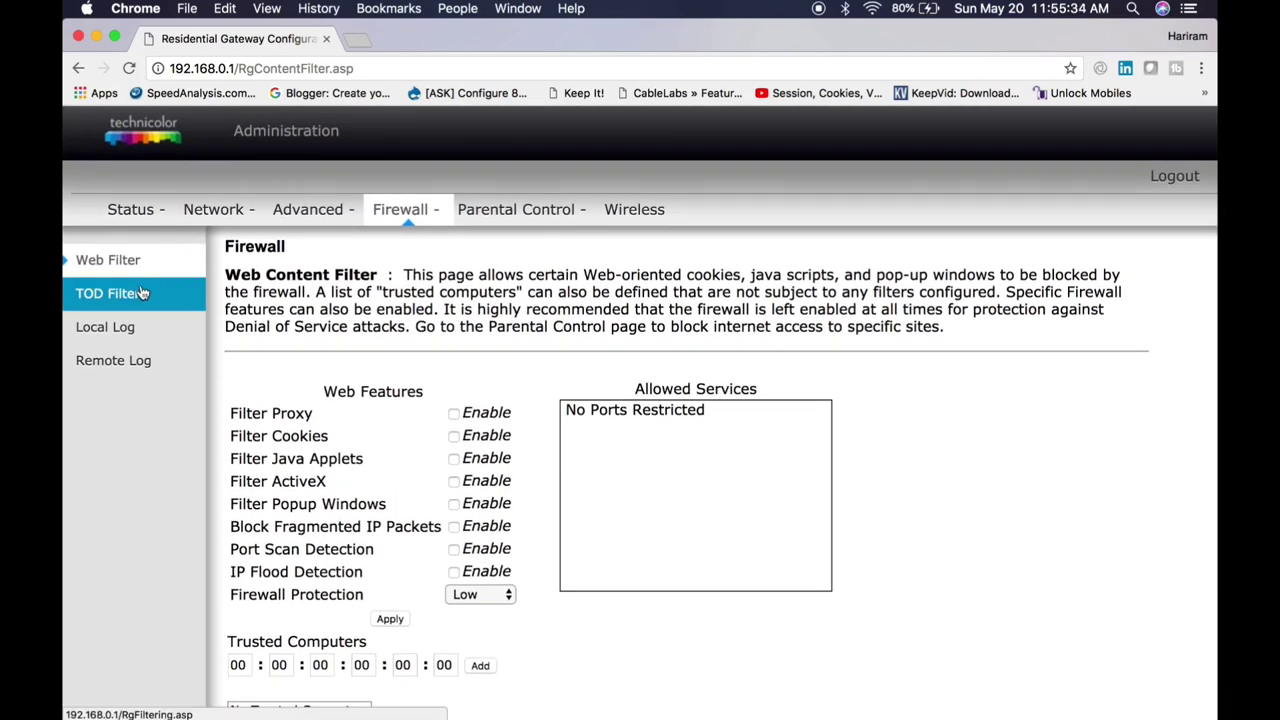
click(130, 293)
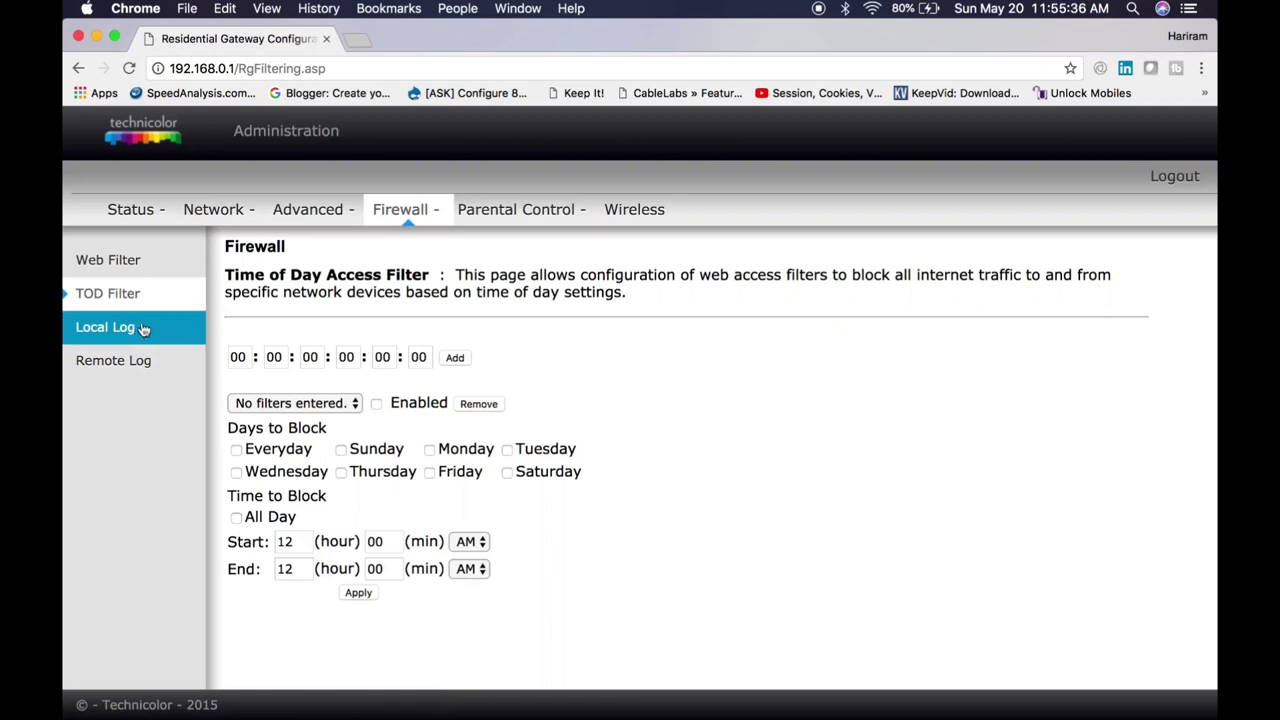
click(137, 330)
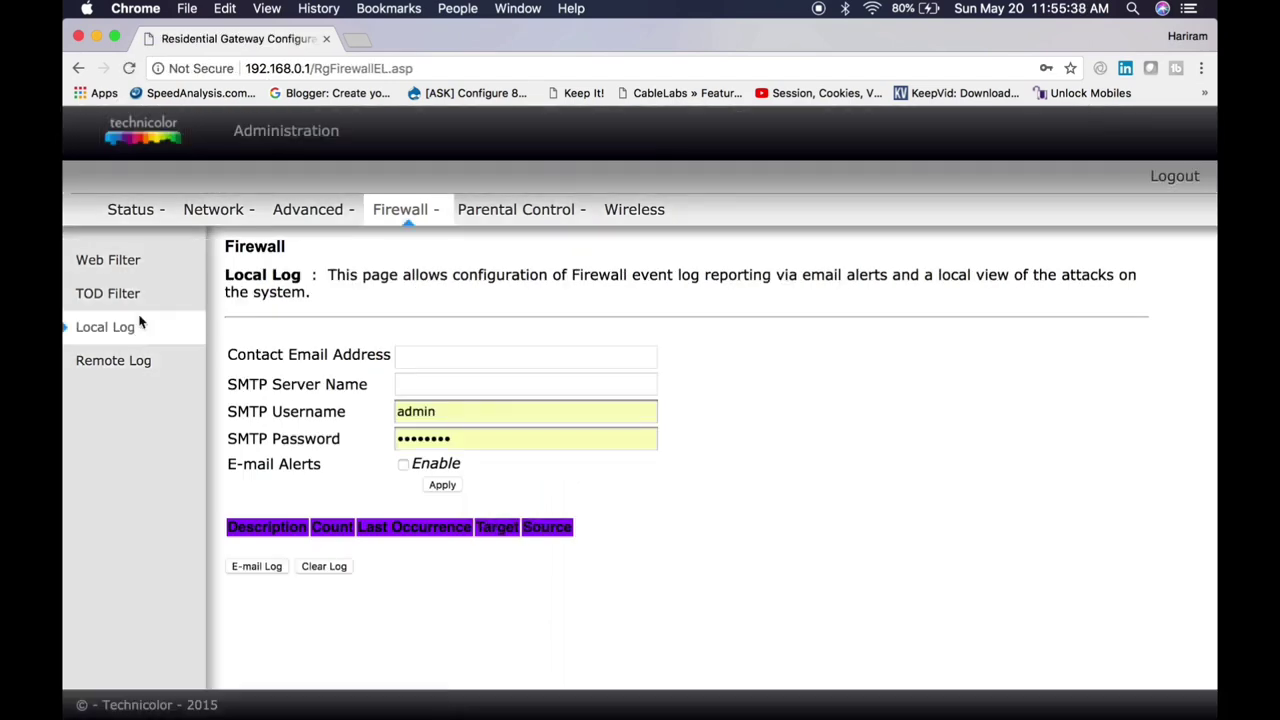
click(132, 261)
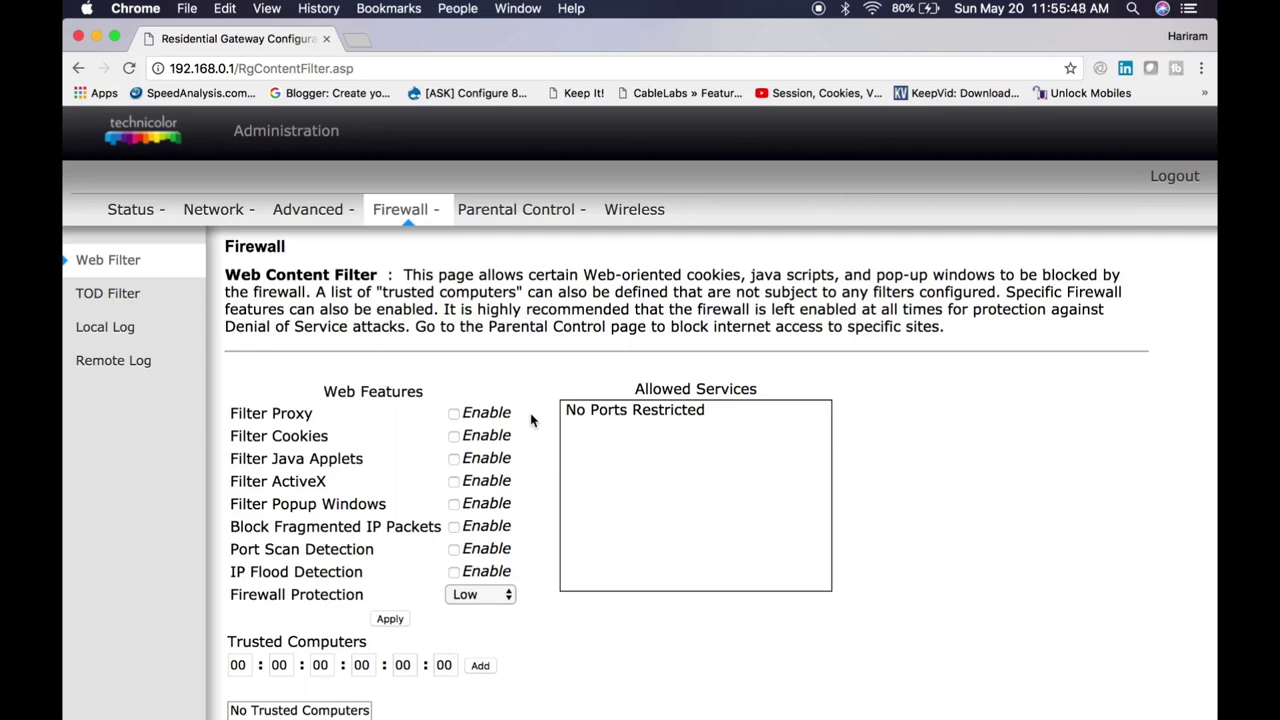
click(110, 294)
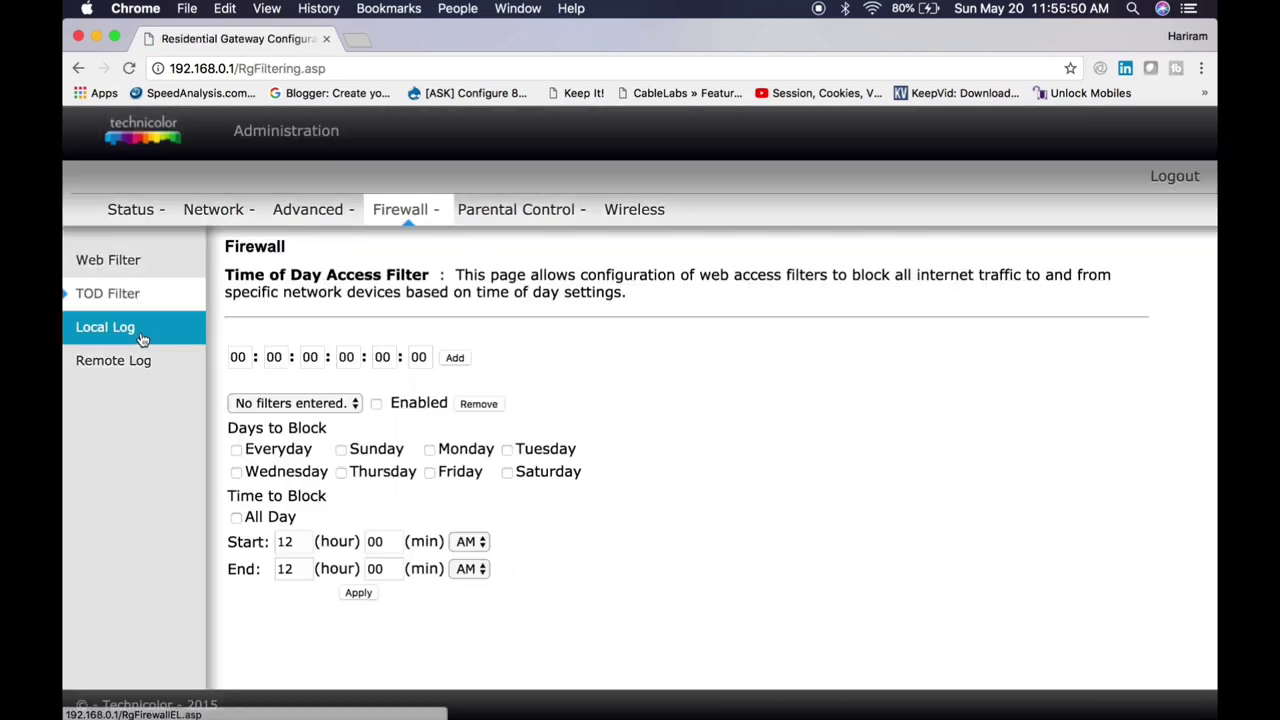
click(138, 334)
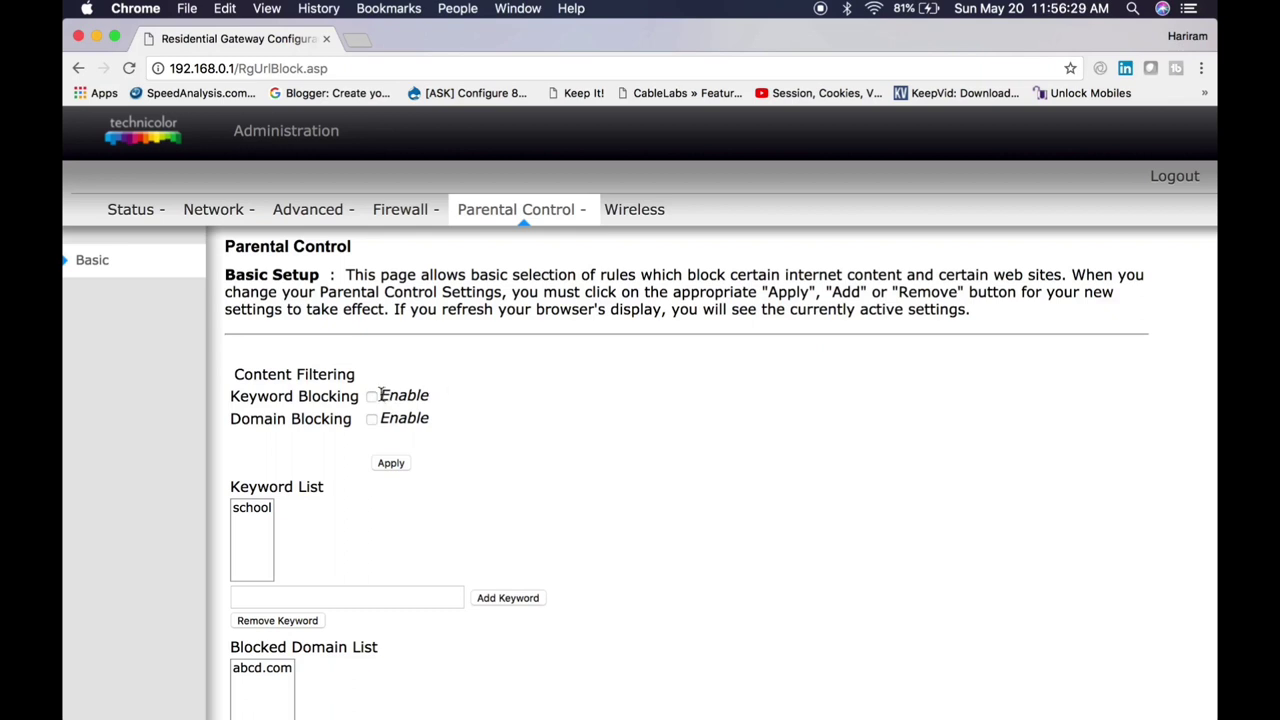
Step: Enable keyword blocking and add the keyword 'telephone' (correcting the 'teliphone' typo) alongside 'school'
click(372, 397)
click(413, 596)
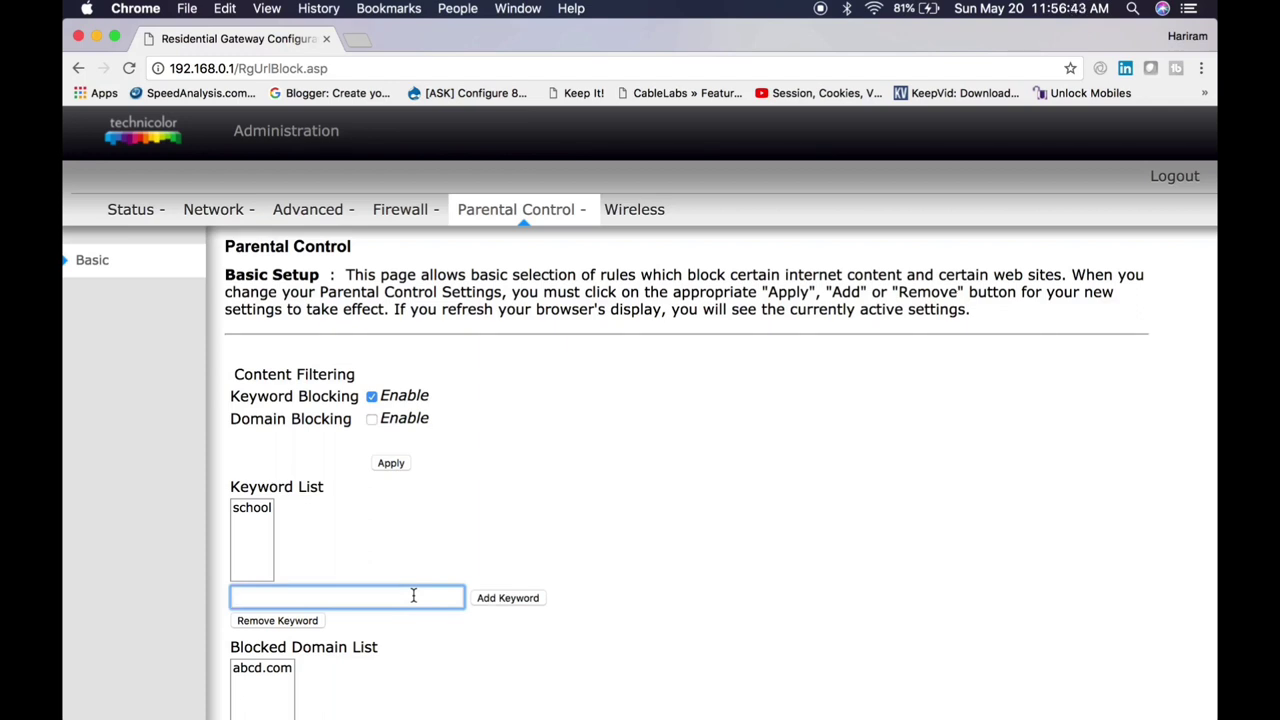
text(teli)
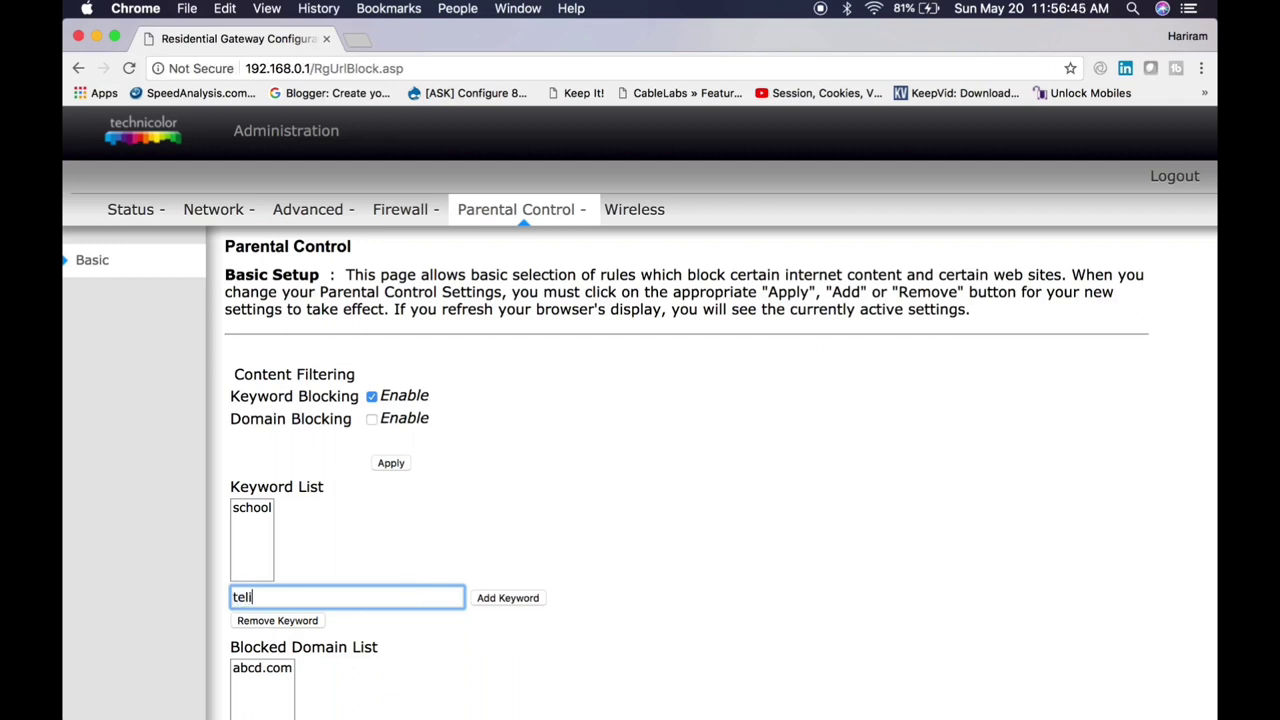
text(phone)
click(253, 597)
key(BackSpace)
text(e)
click(505, 600)
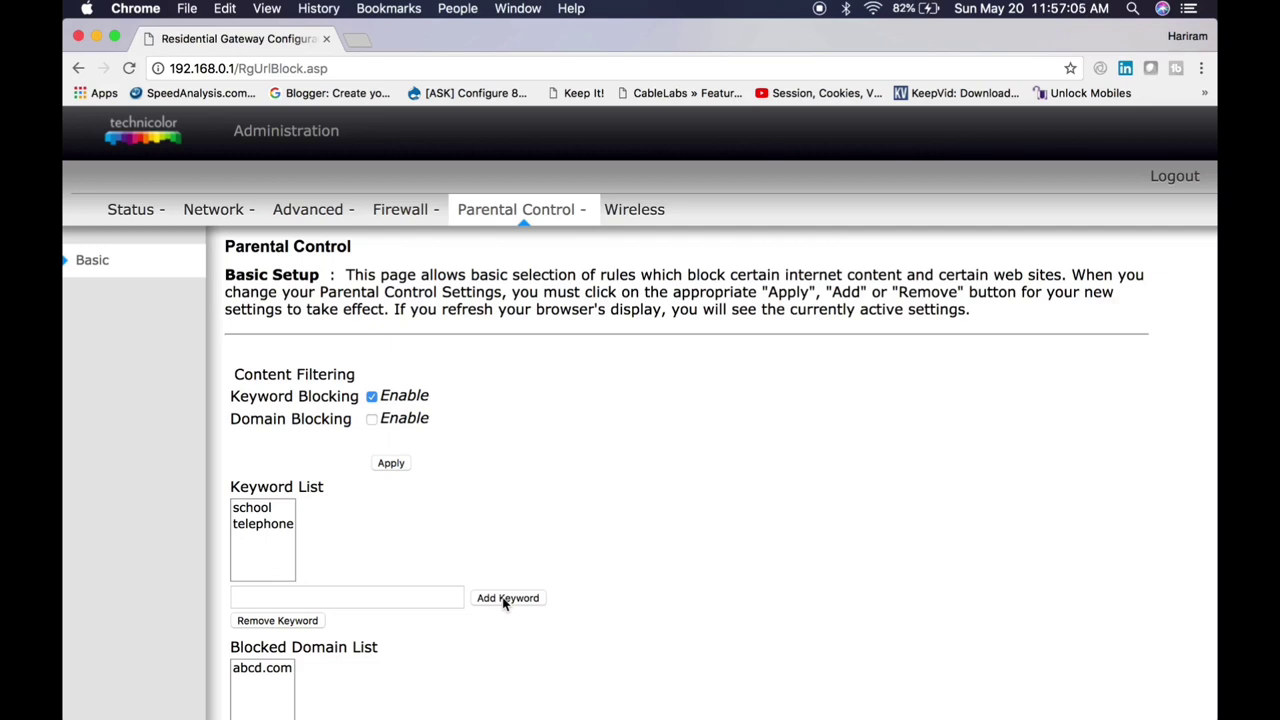
scroll(530, 474, down, 3)
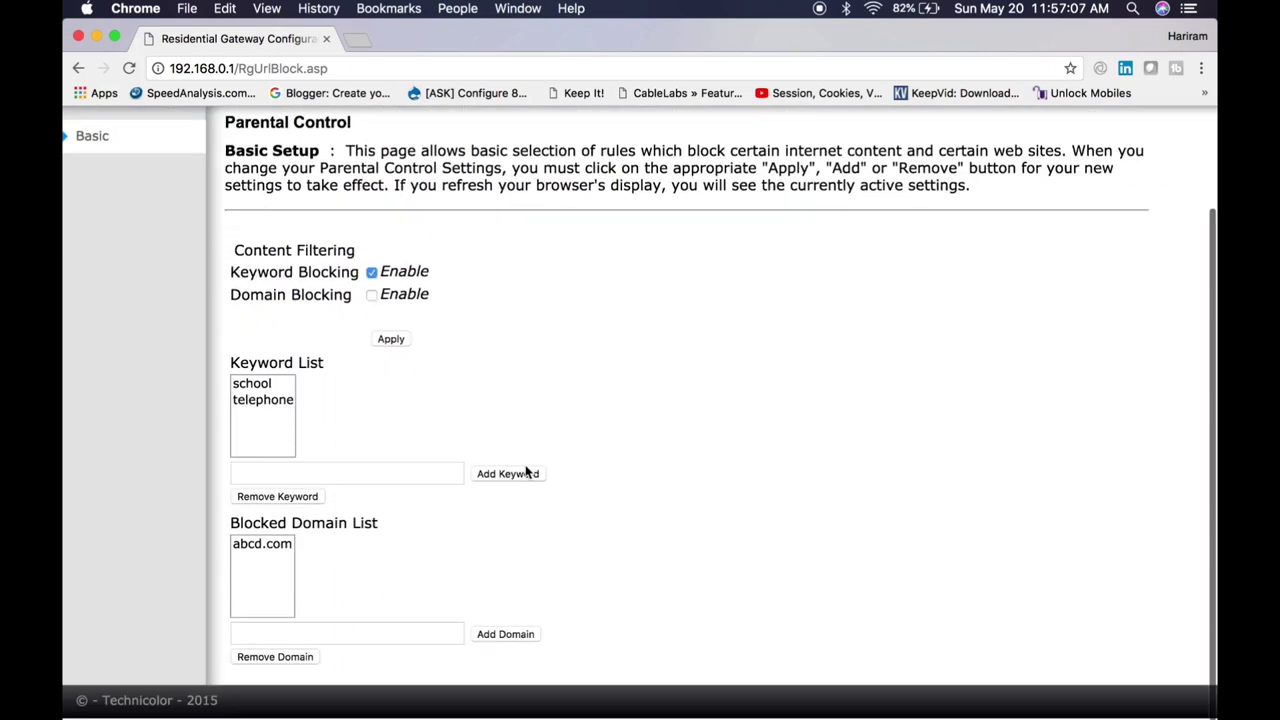
Step: Add 'bcdf.com' to the blocked domain list and tick Domain Blocking Enable
click(408, 640)
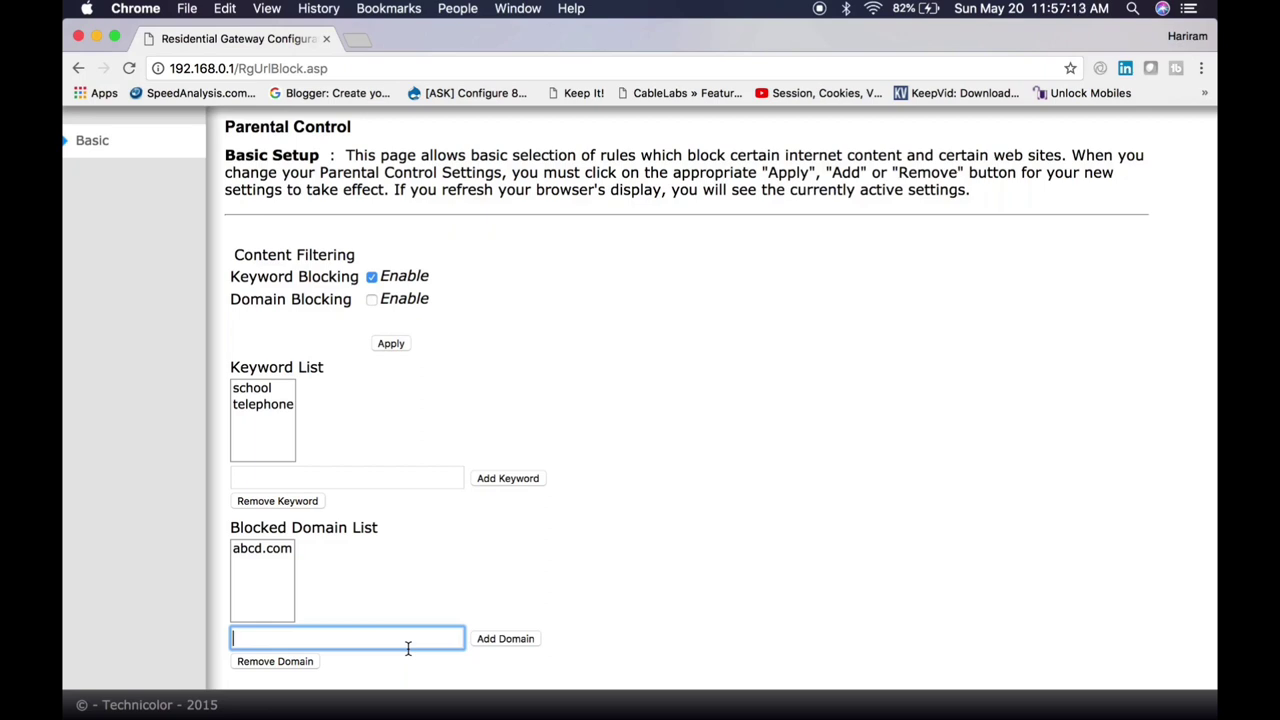
text(bcdf.com)
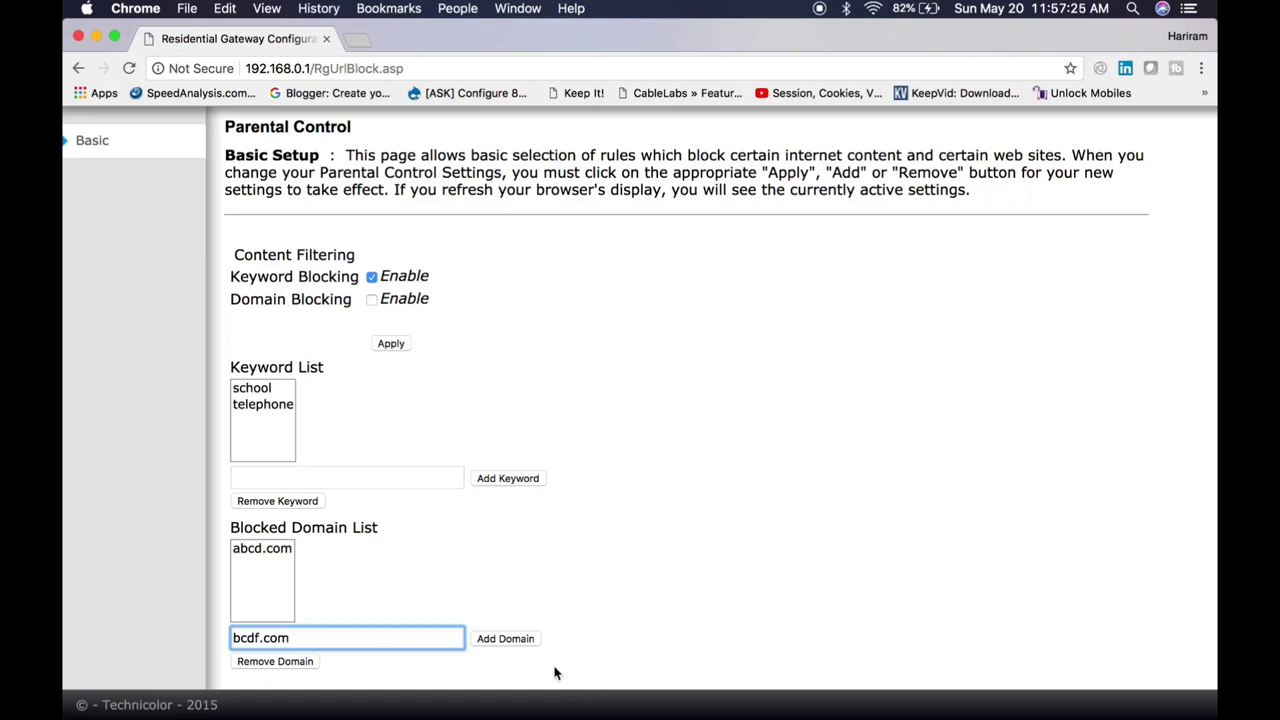
click(507, 639)
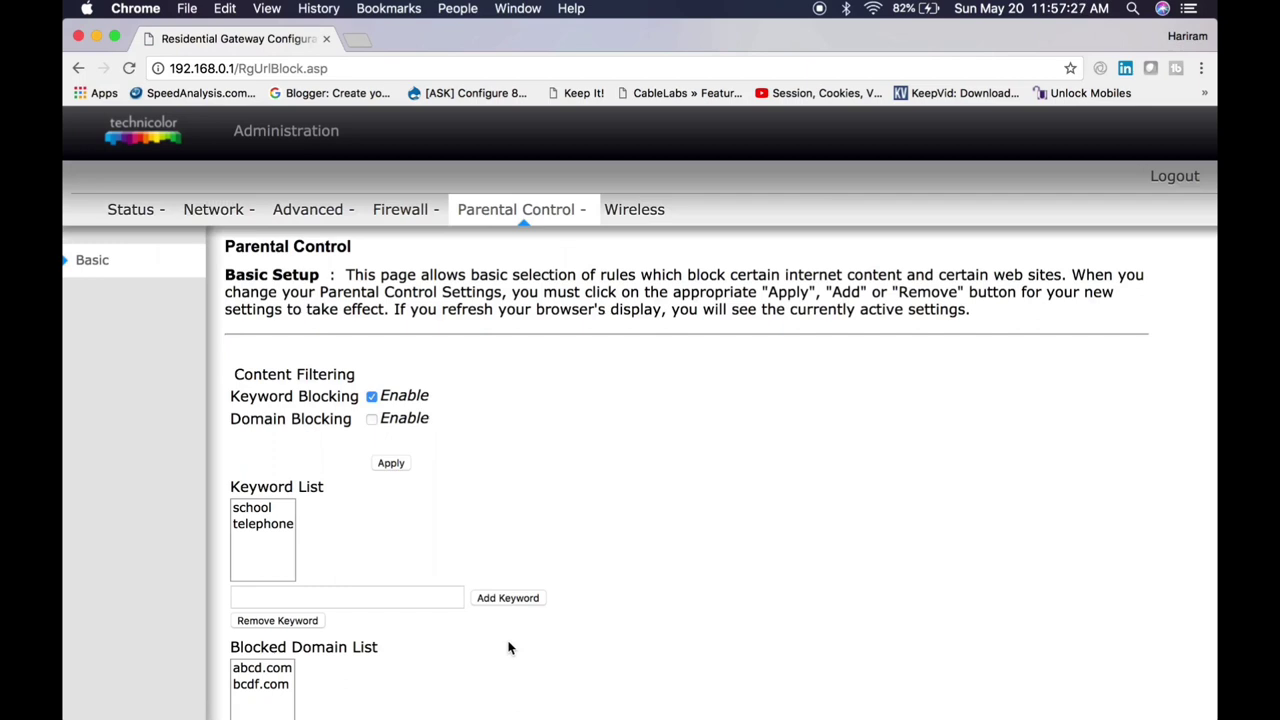
scroll(510, 647, down, 3)
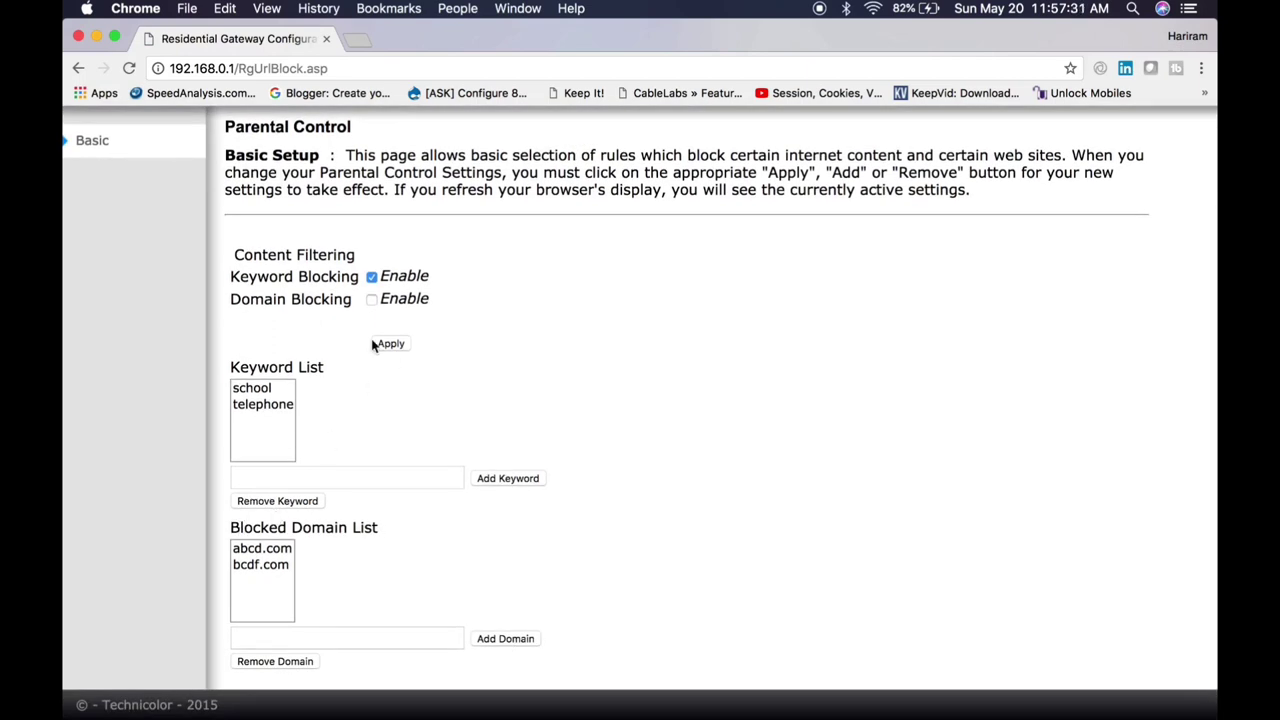
click(374, 301)
scroll(571, 449, up, 3)
Step: On the Wireless 802.11 Radio page, check the Interface and Band options, keeping Enabled and 2.4 GHz
click(639, 222)
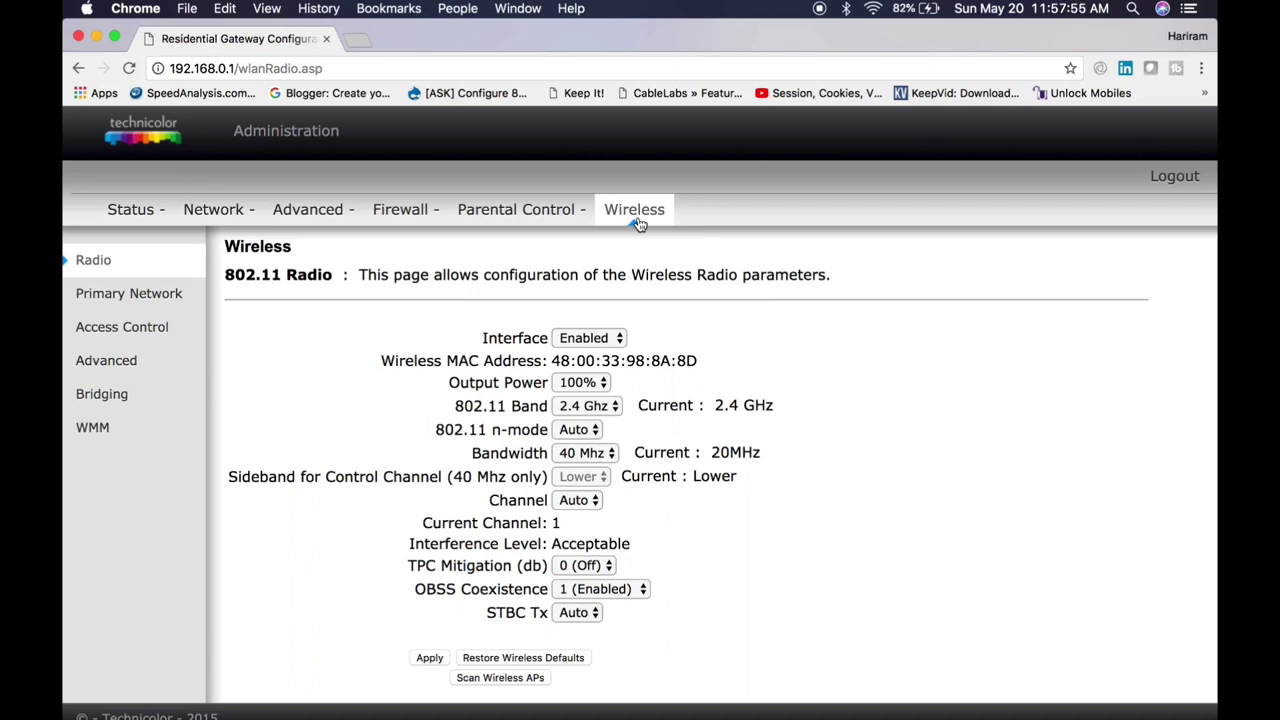
click(605, 341)
click(698, 312)
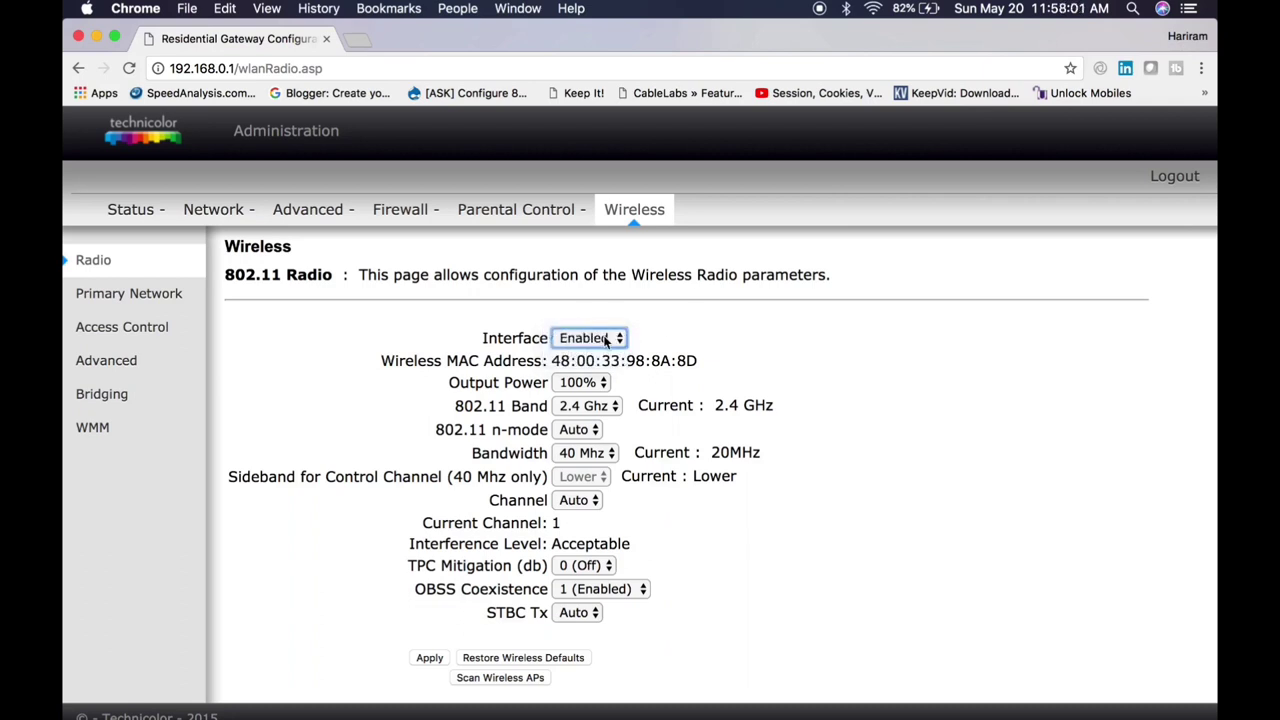
click(590, 338)
click(688, 352)
click(608, 406)
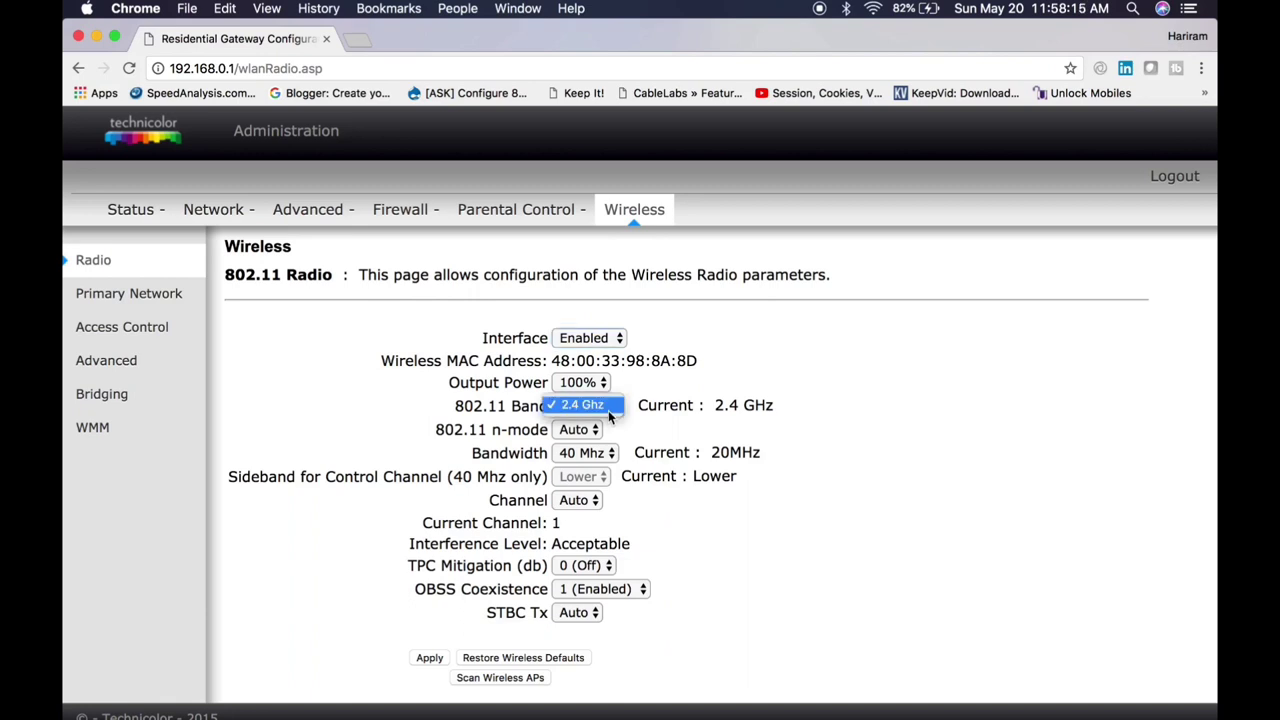
click(655, 385)
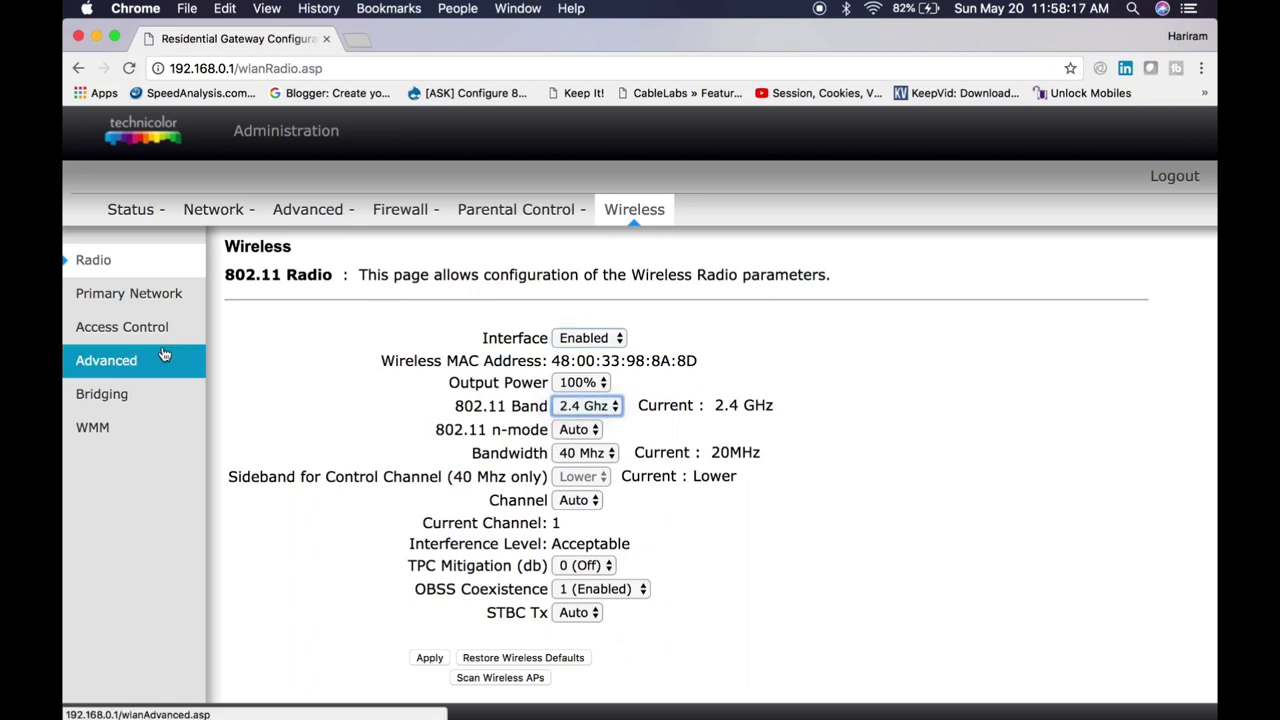
Step: Open Primary Network settings, leaving the SSID as ITHub and Closed Network set to Open
click(160, 293)
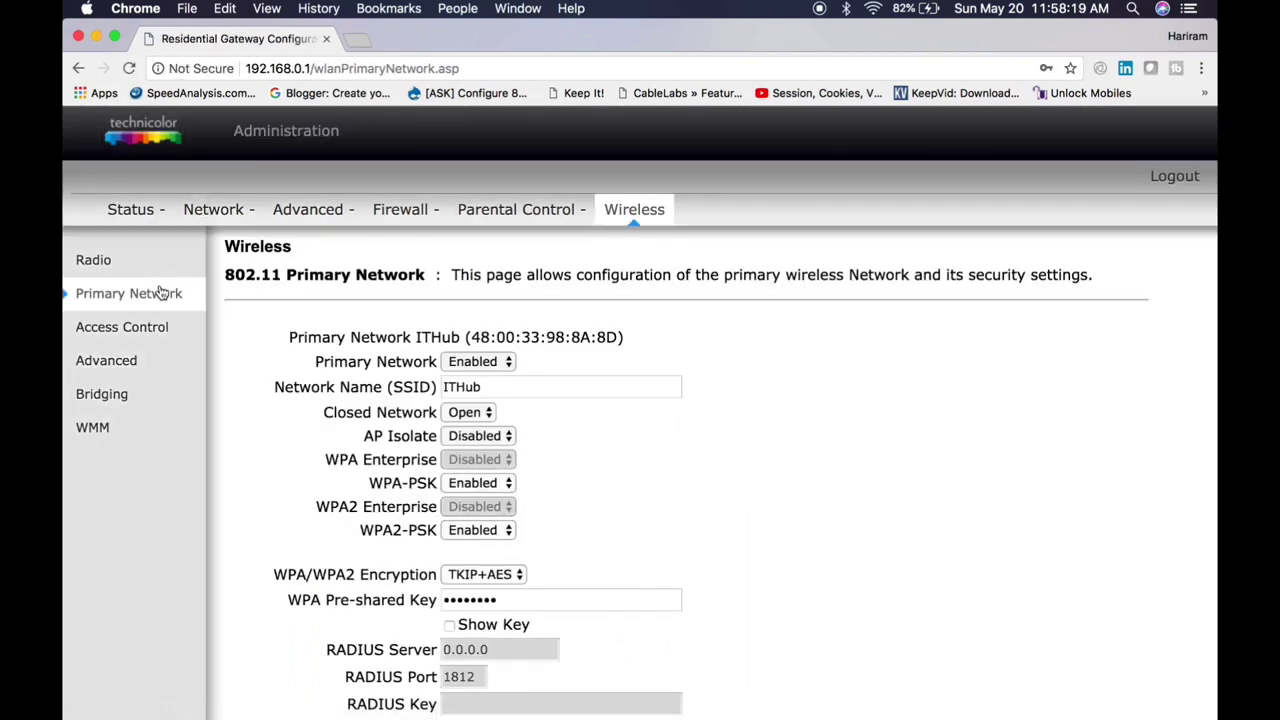
double_click(528, 387)
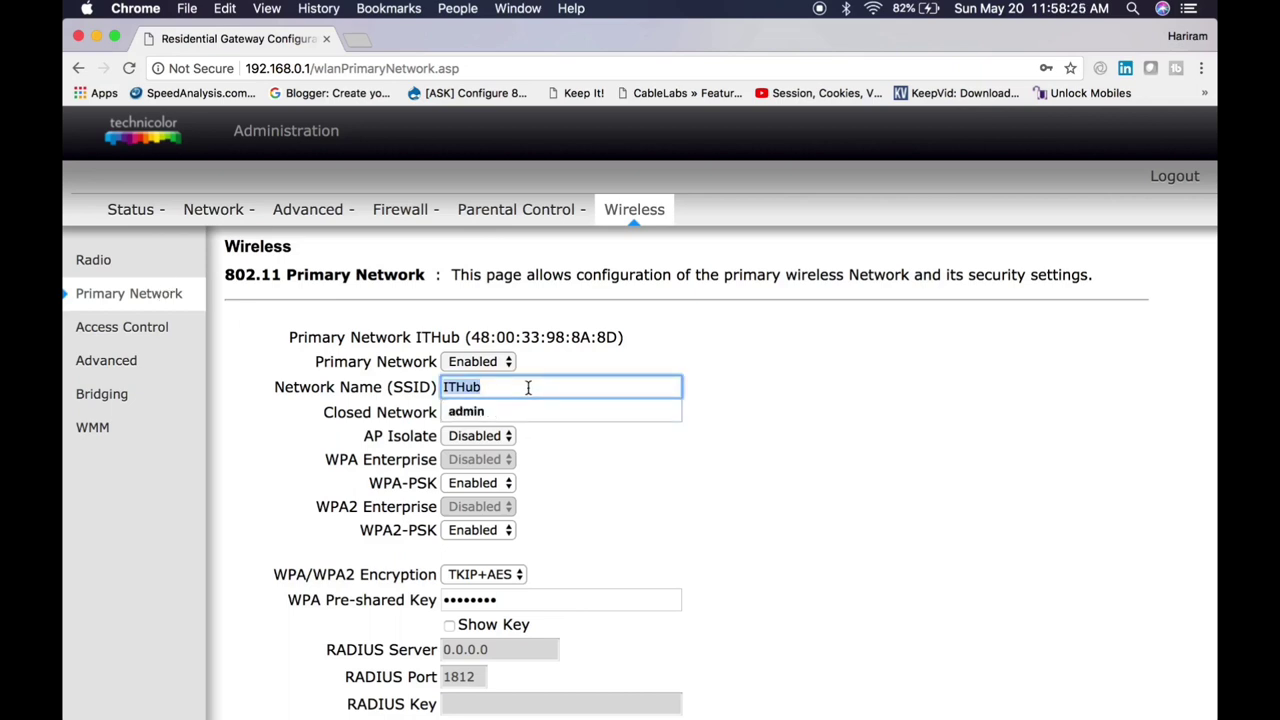
click(686, 502)
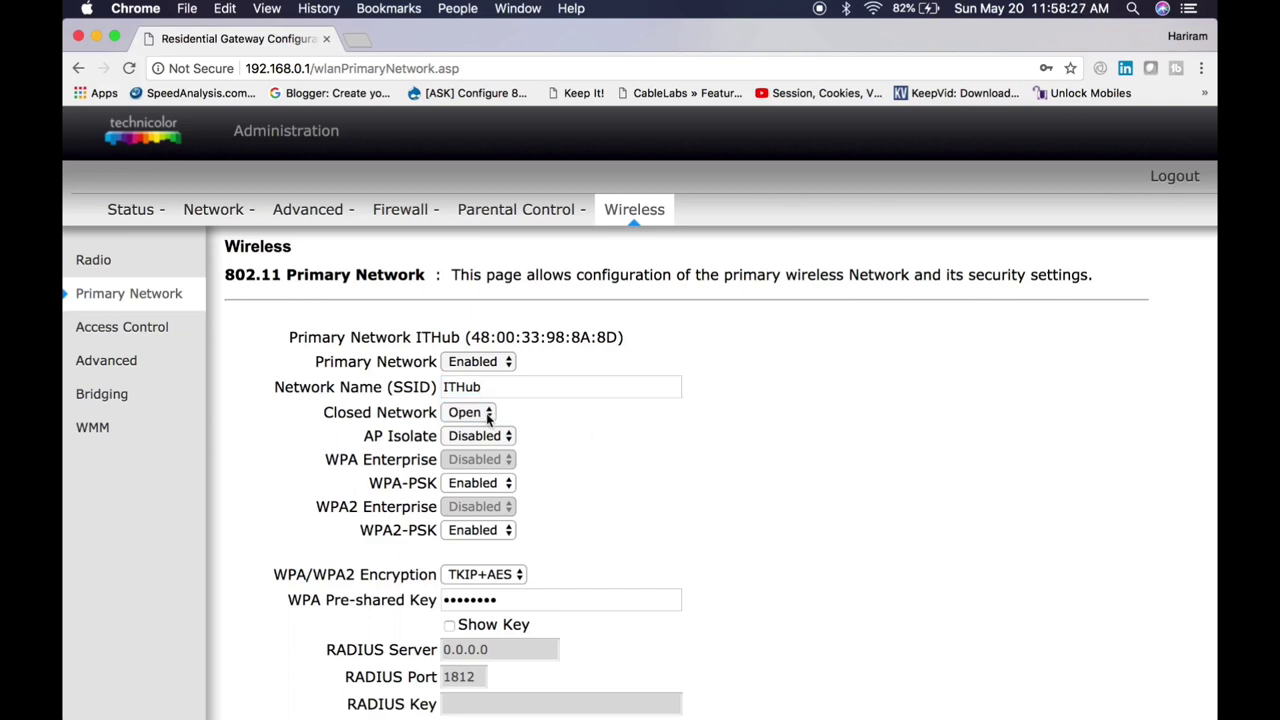
click(488, 420)
click(490, 420)
Step: Review the WPA-PSK, WPA2-PSK and TKIP+AES security fields and the pre-shared key entry
scroll(546, 486, down, 2)
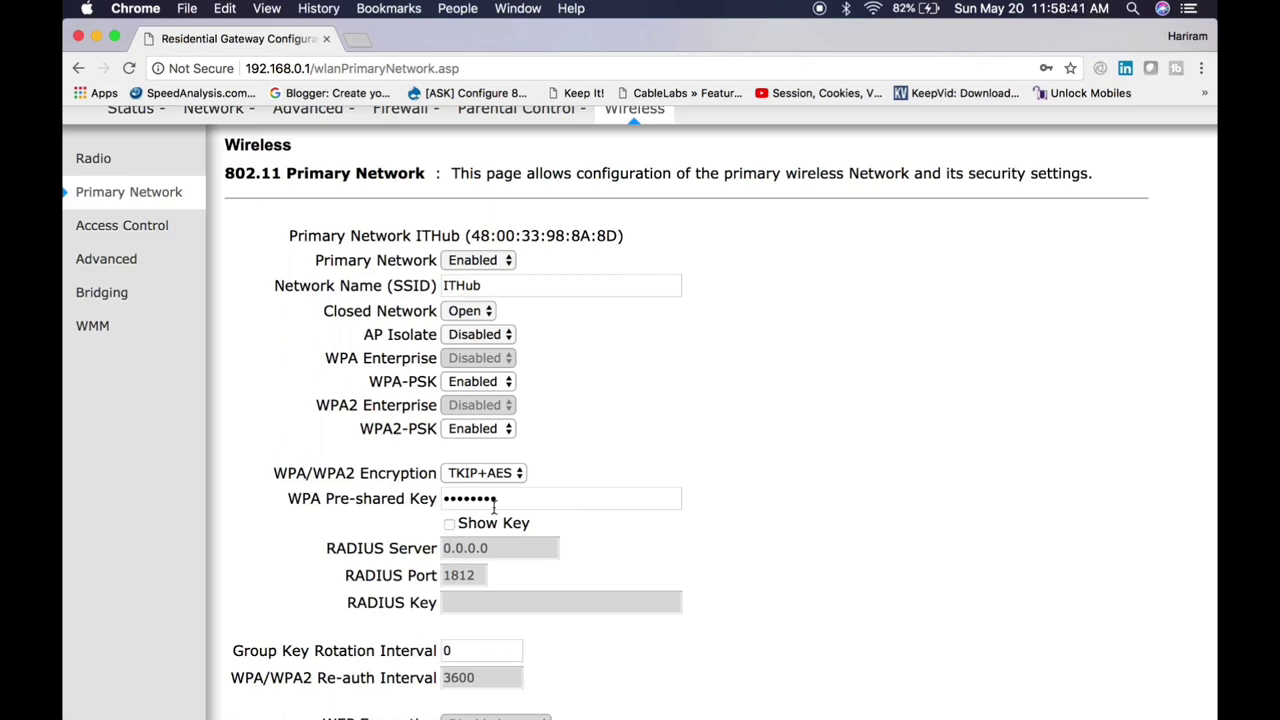
click(540, 498)
scroll(652, 494, down, 5)
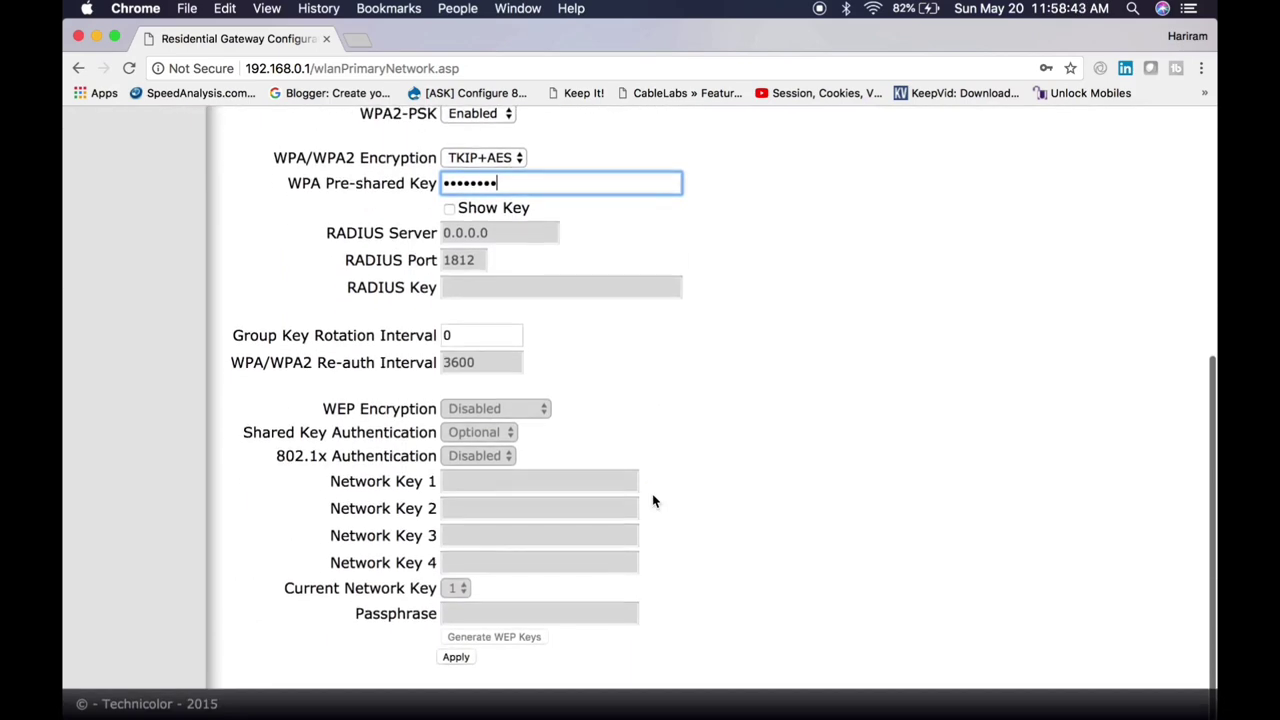
scroll(250, 362, up, 8)
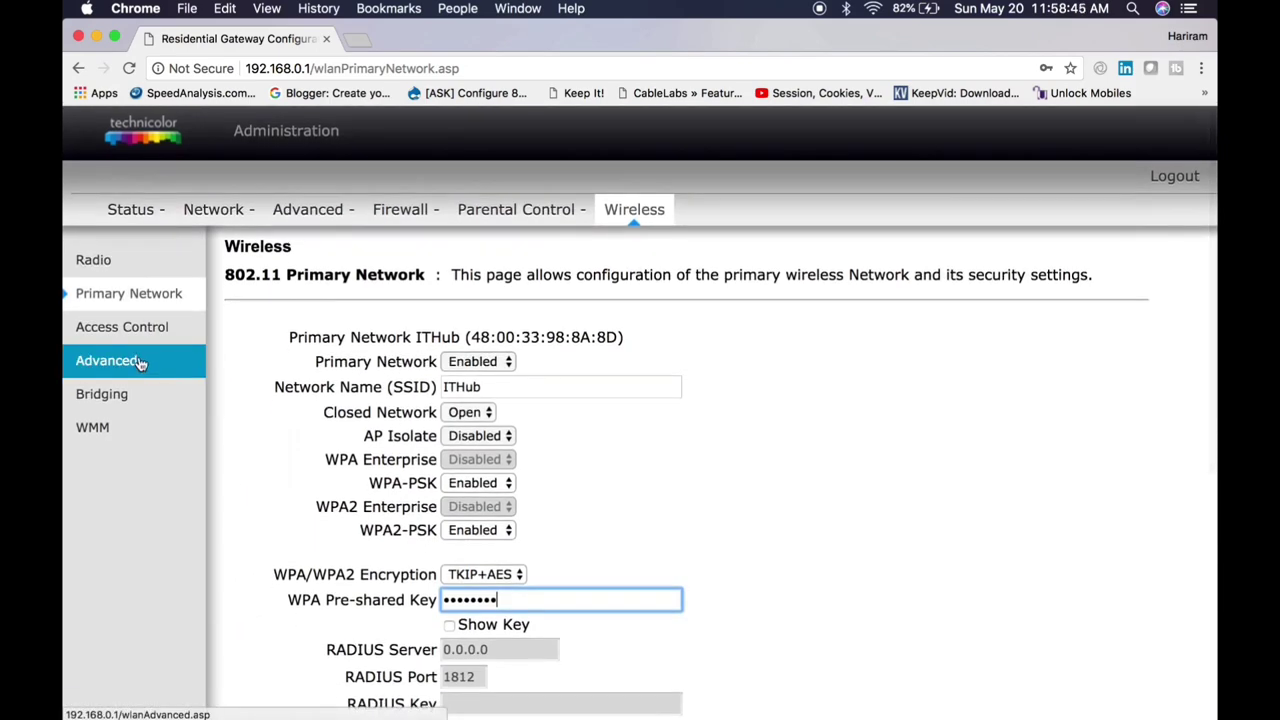
Step: Browse the Access Control, Advanced and Bridging pages, then scroll through the WMM settings page
click(140, 335)
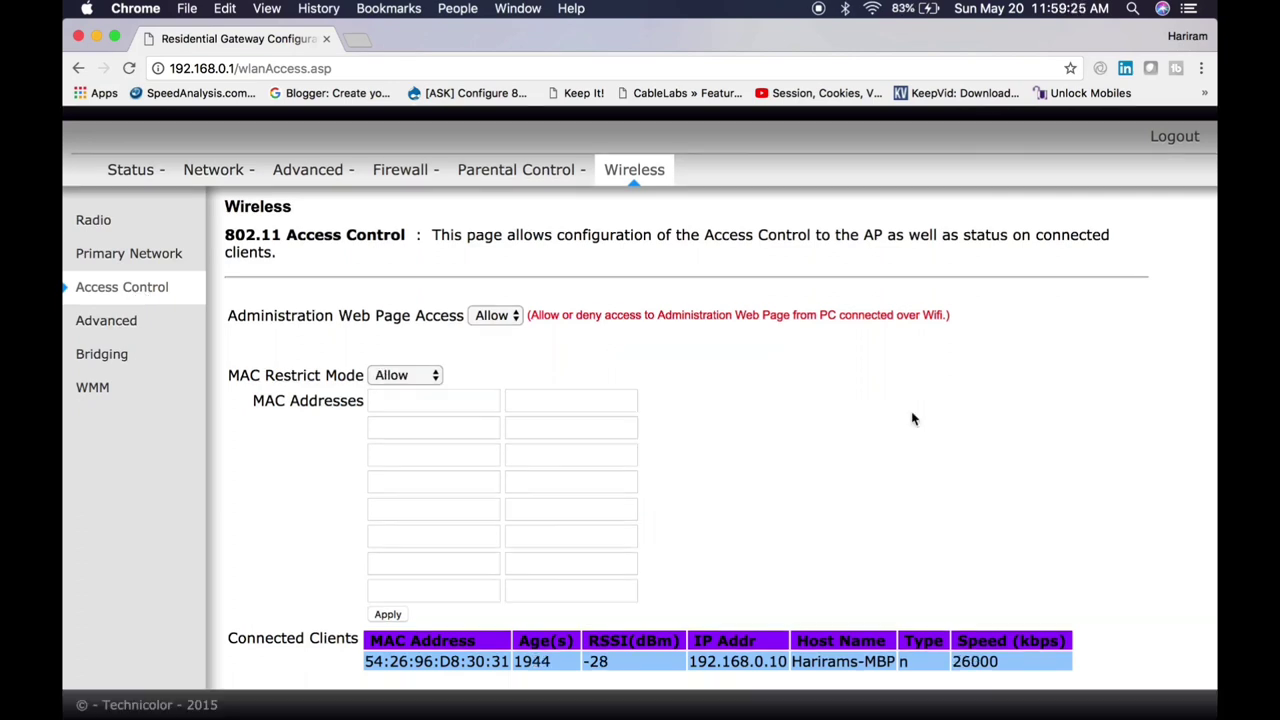
click(96, 322)
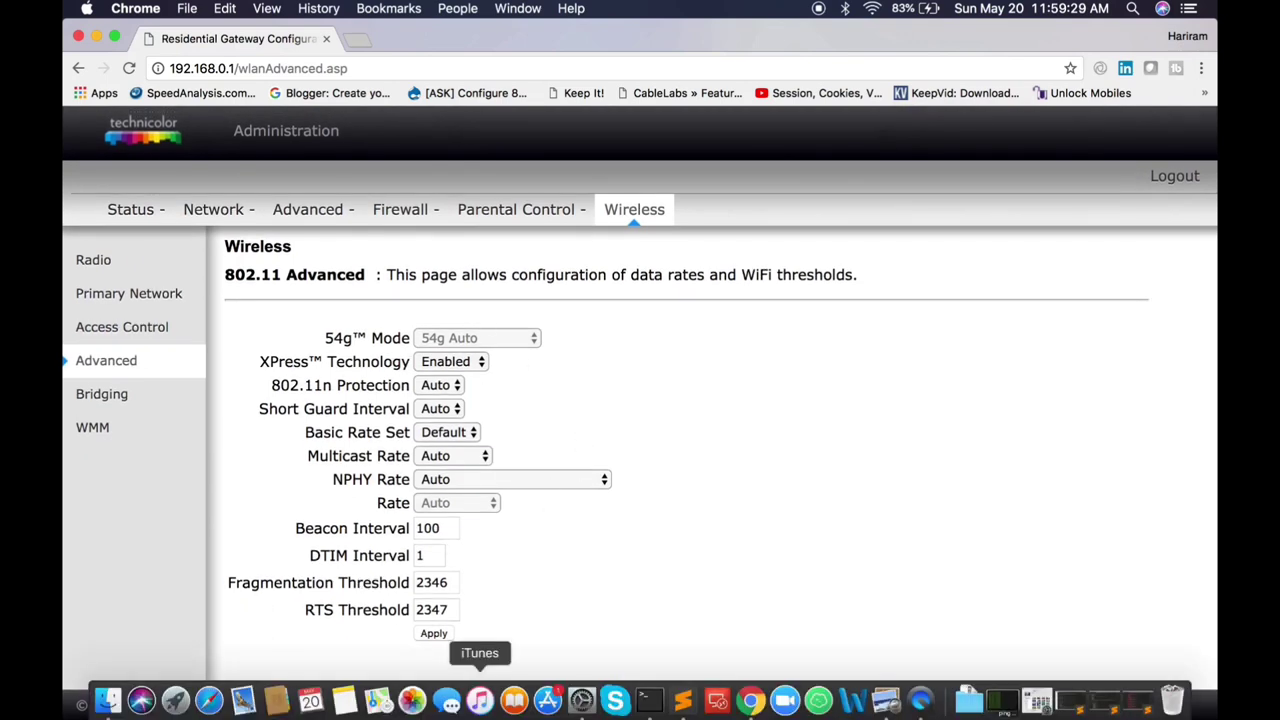
click(142, 408)
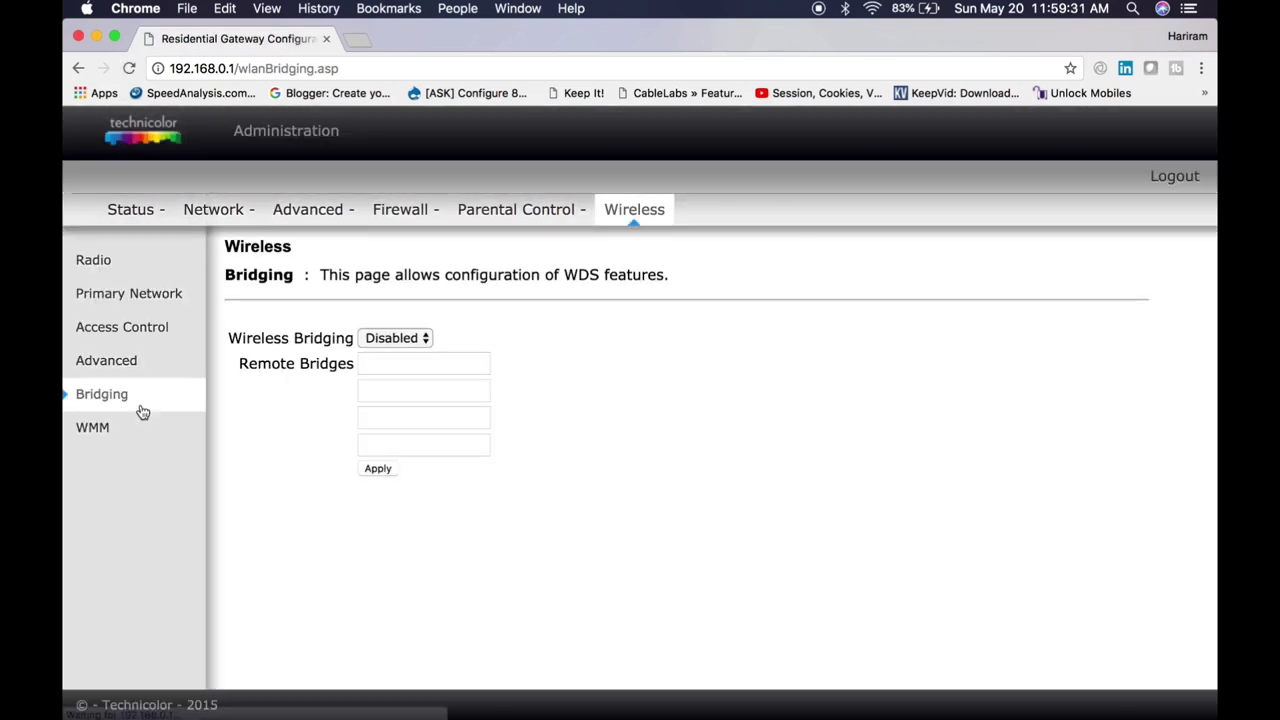
click(122, 432)
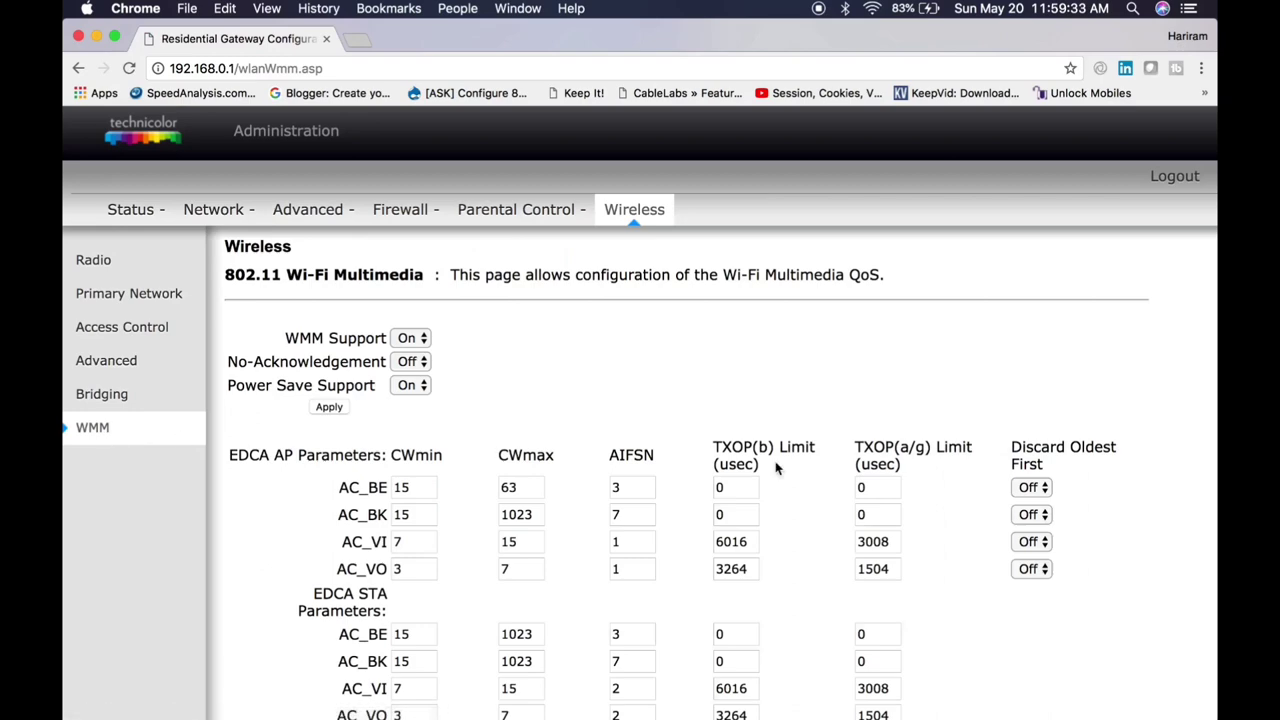
scroll(778, 468, down, 5)
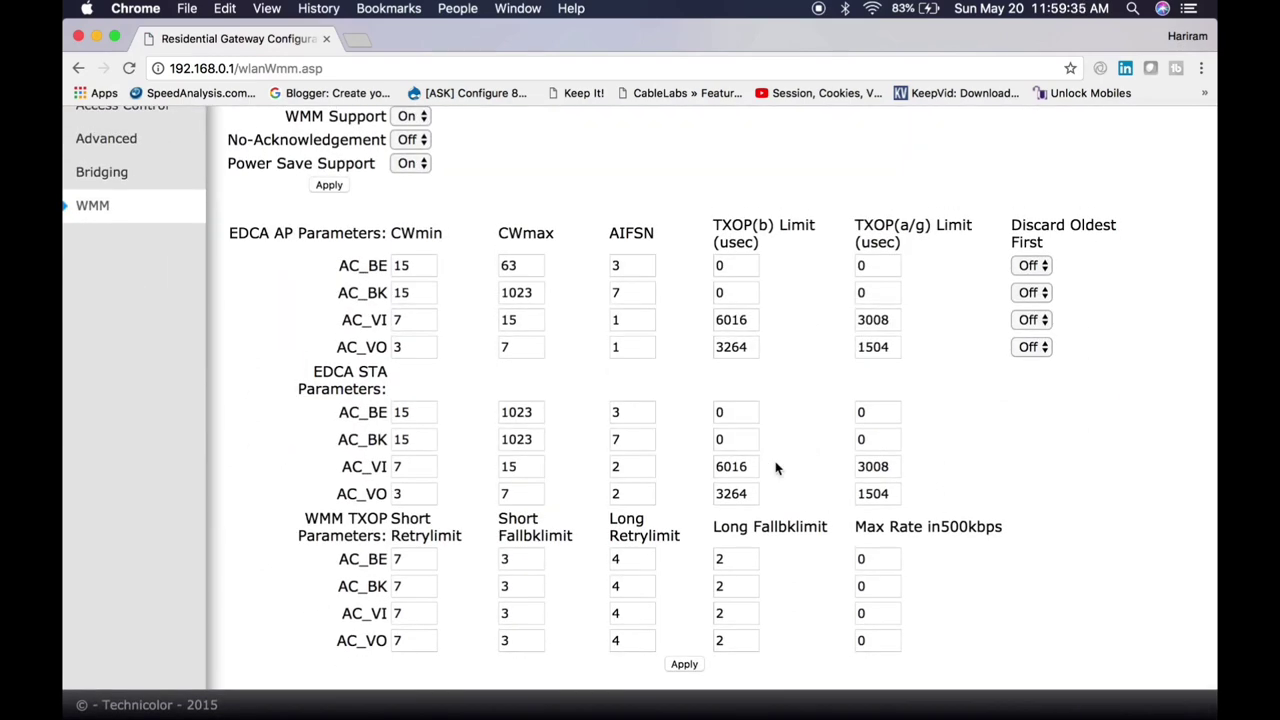